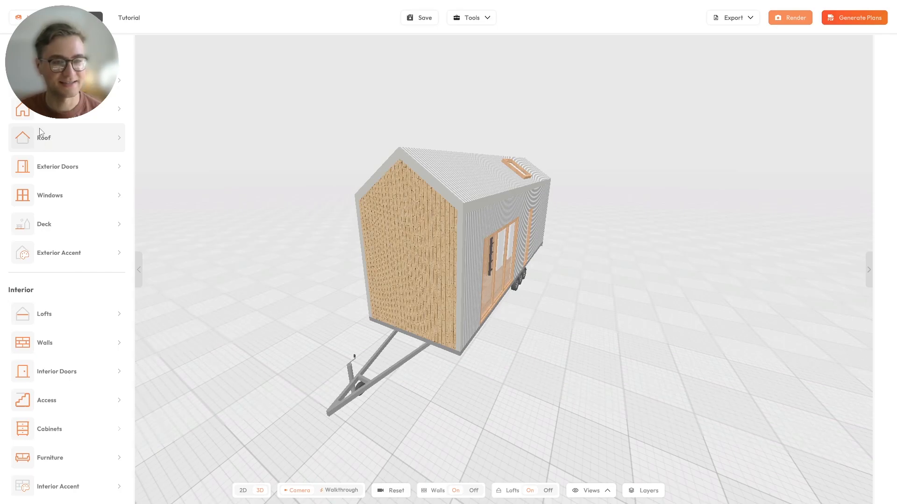
Step: Open the roof settings and set the section count to 2
click(42, 141)
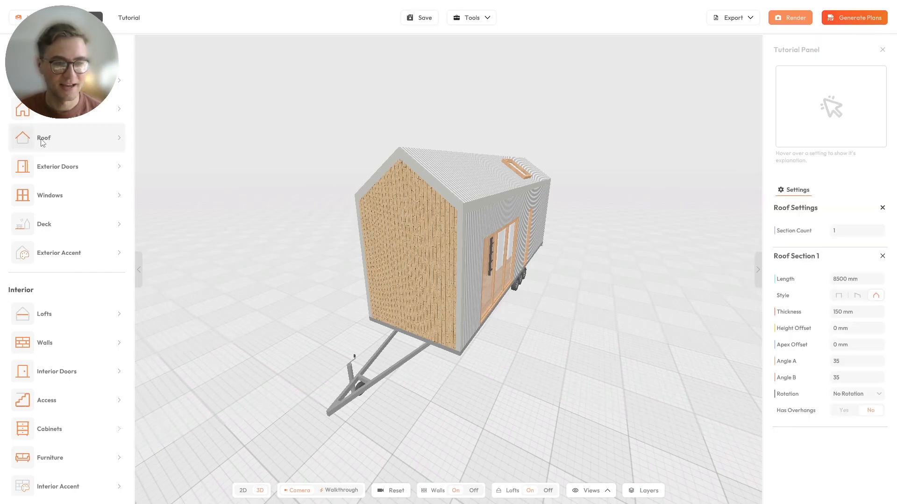
mouse_move(844, 223)
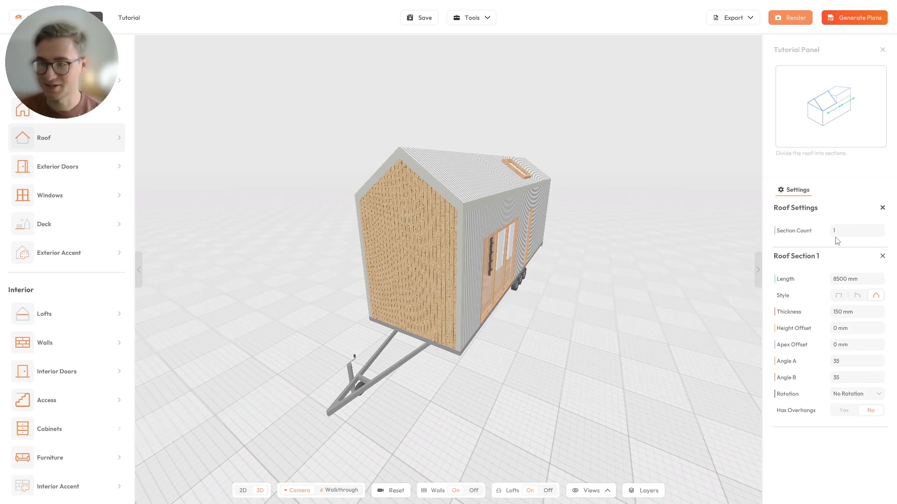
drag(605, 181, 422, 258)
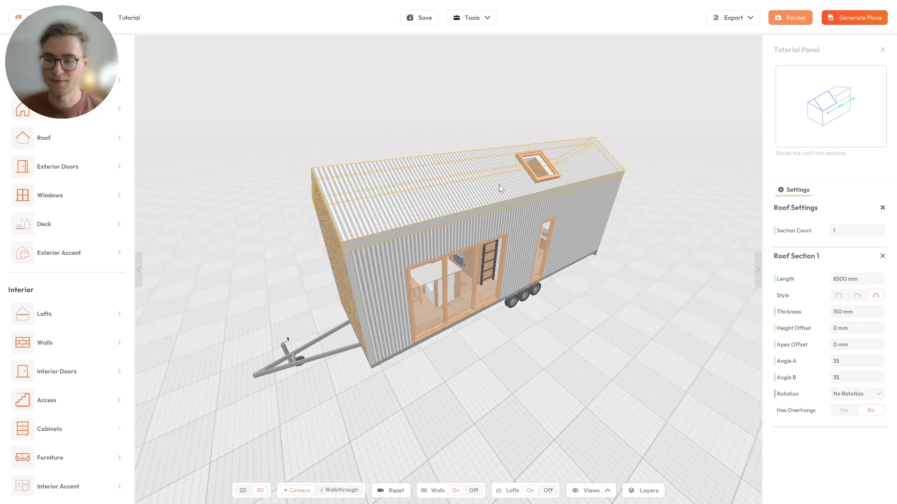
double_click(836, 231)
key(Return)
Step: Delete both skylights from the roof
drag(450, 147, 633, 187)
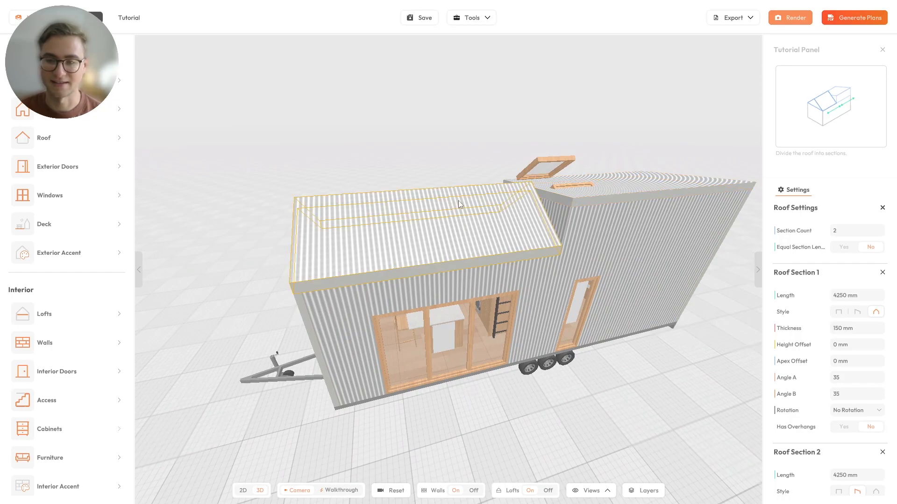
click(567, 187)
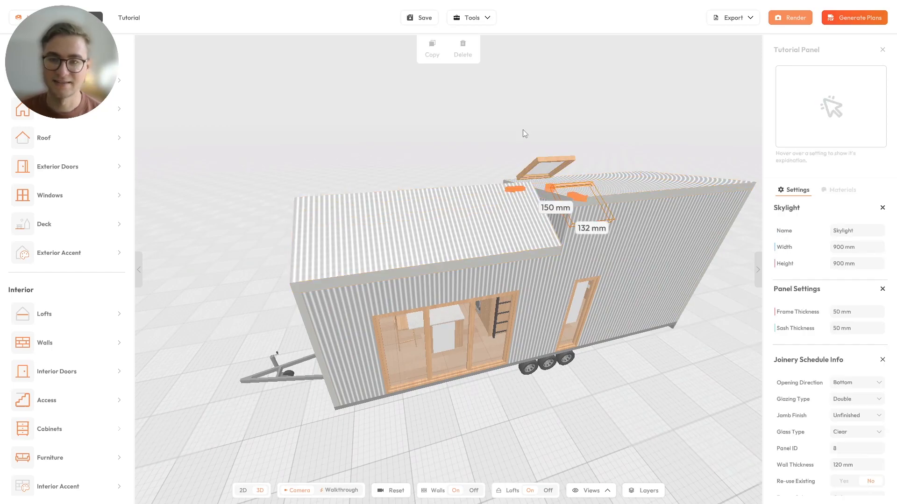
click(463, 49)
click(553, 164)
click(463, 49)
Step: Reopen the roof settings and examine the options and shapes of the two roof sections
drag(455, 204, 422, 236)
click(423, 237)
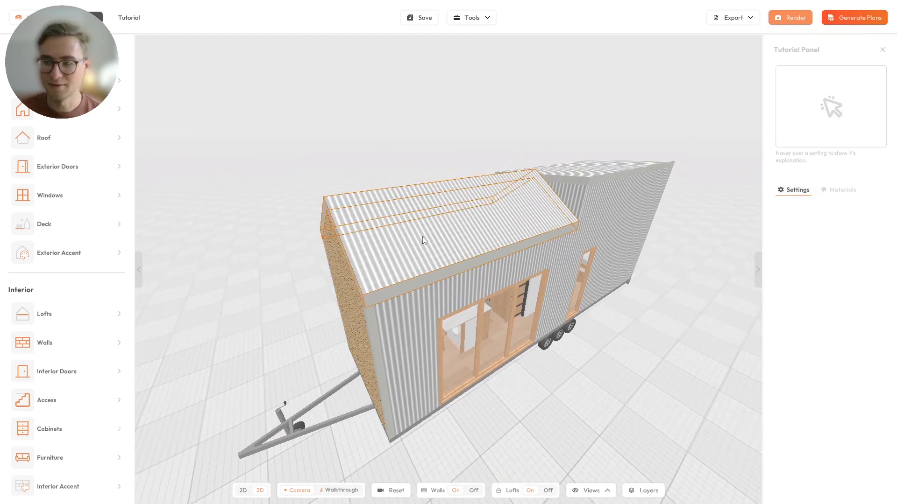
click(65, 109)
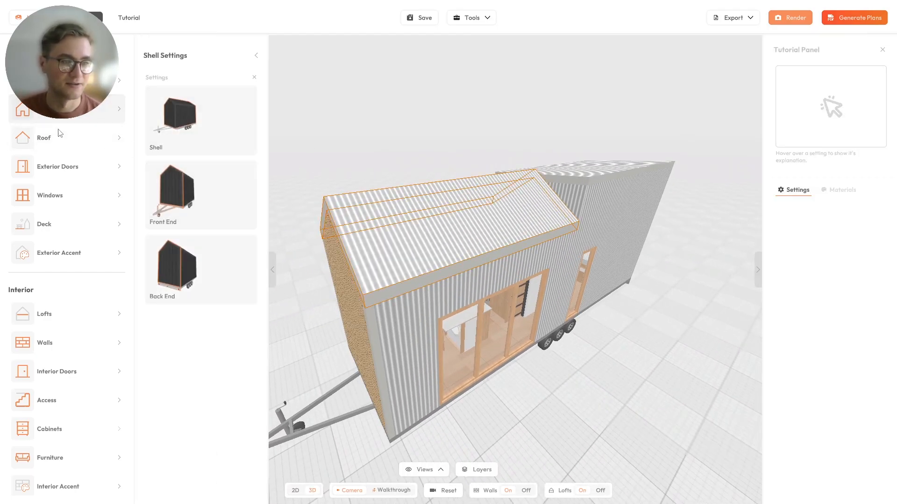
click(52, 151)
scroll(832, 234, down, 2)
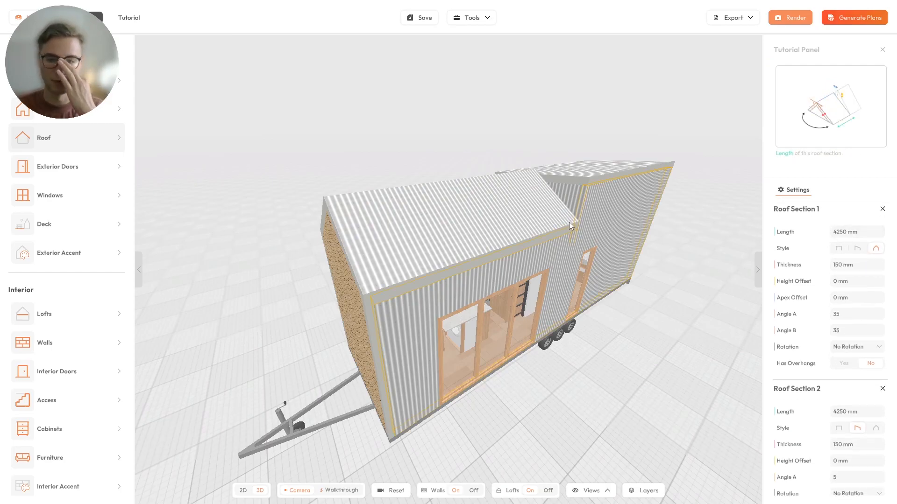
scroll(789, 241, up, 2)
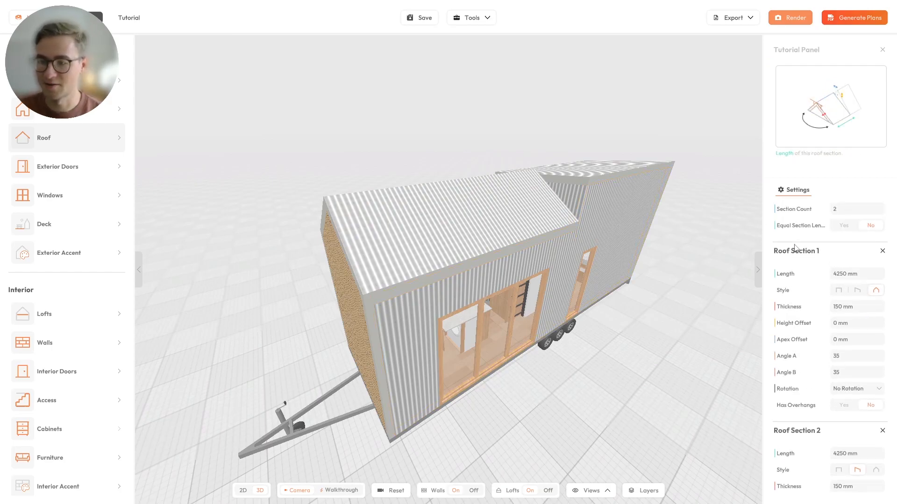
drag(628, 260, 638, 227)
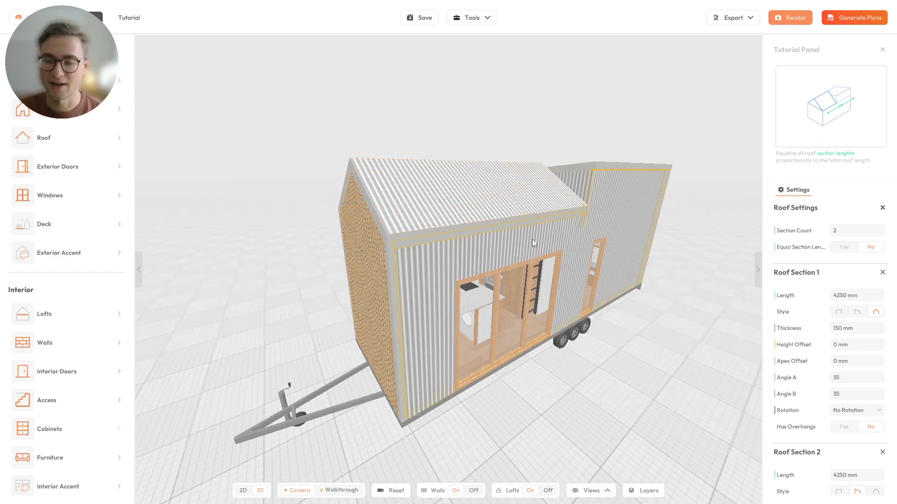
scroll(603, 223, down, 5)
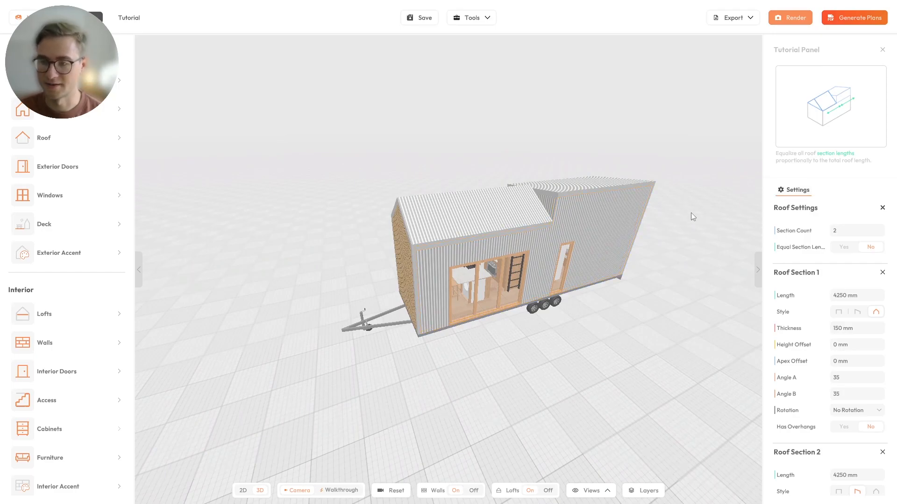
scroll(442, 202, up, 5)
Step: Set the roof section count to 1
click(851, 231)
key(BackSpace)
text(1)
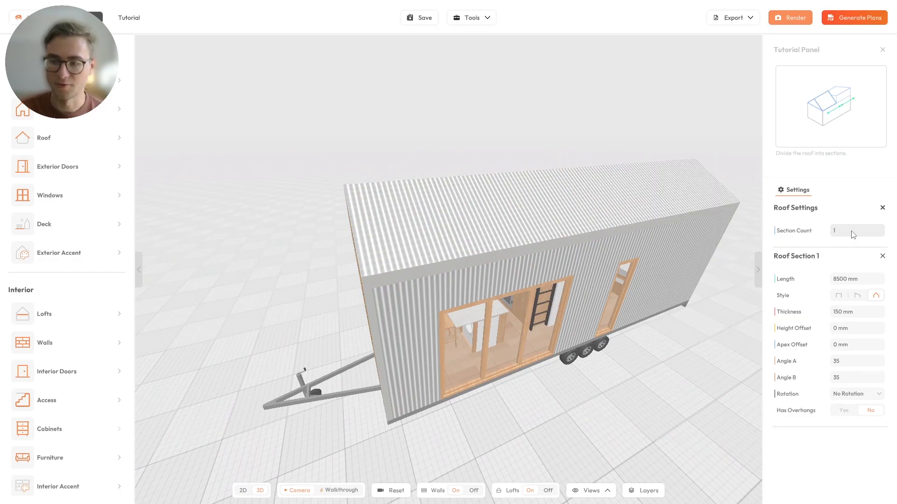
Step: Try the single-slope style on Roof Section 1 and check the resulting shape of the house
drag(495, 264, 544, 205)
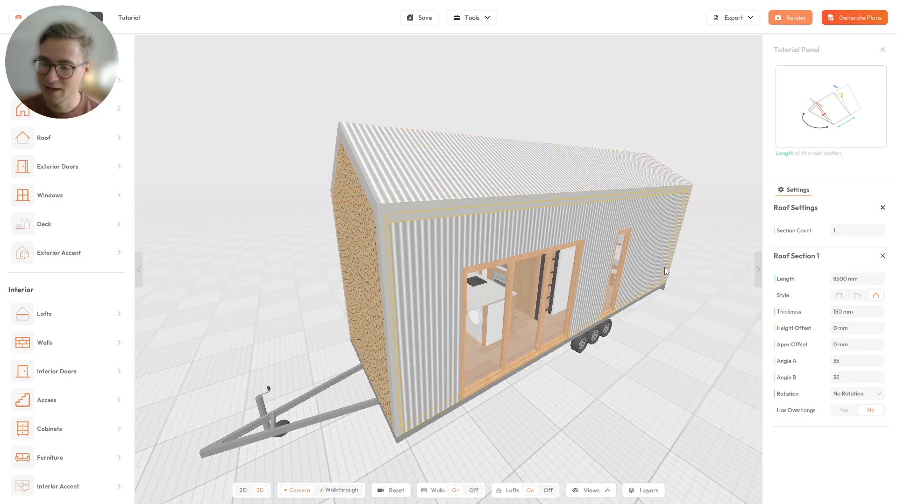
drag(739, 274, 668, 261)
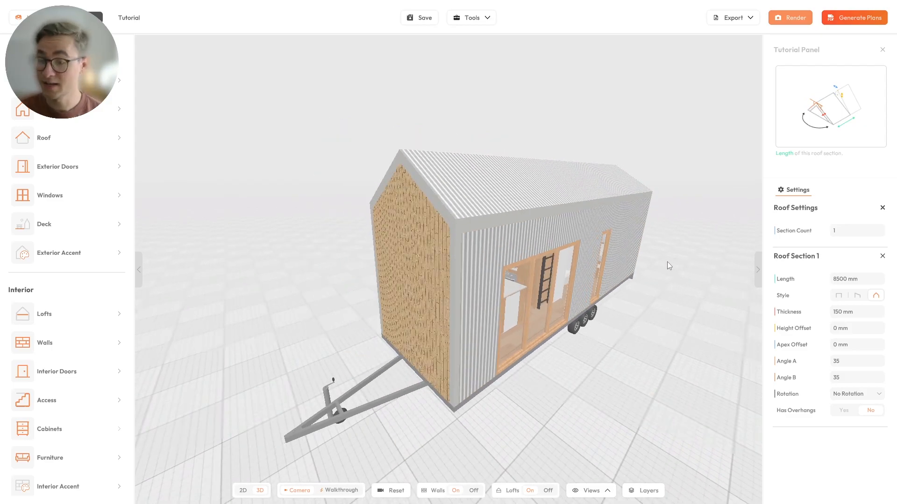
drag(573, 264, 584, 268)
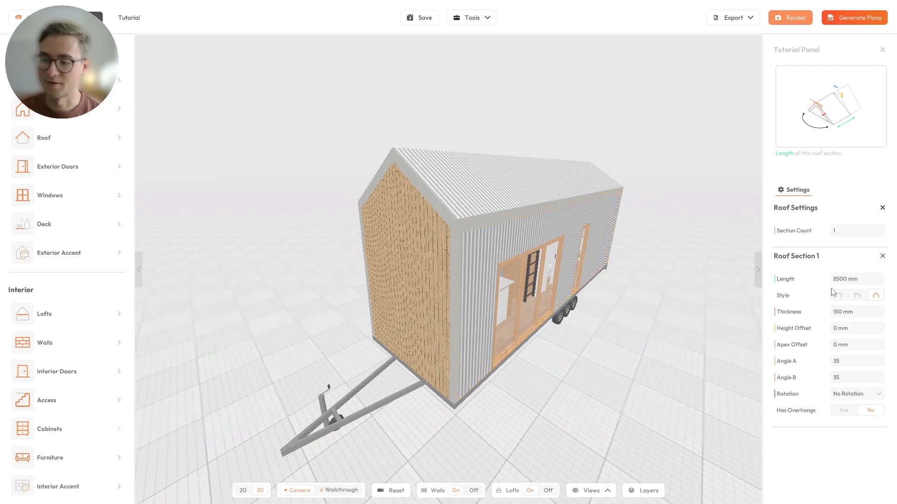
click(875, 295)
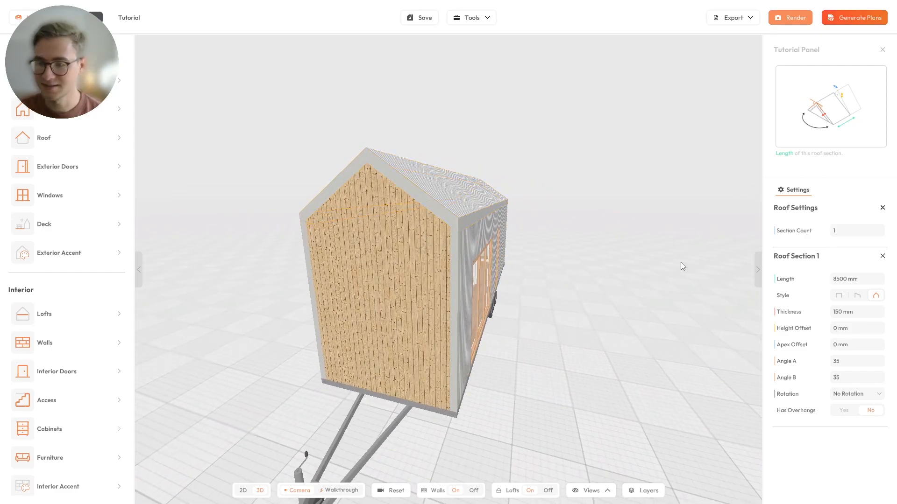
drag(676, 262, 626, 267)
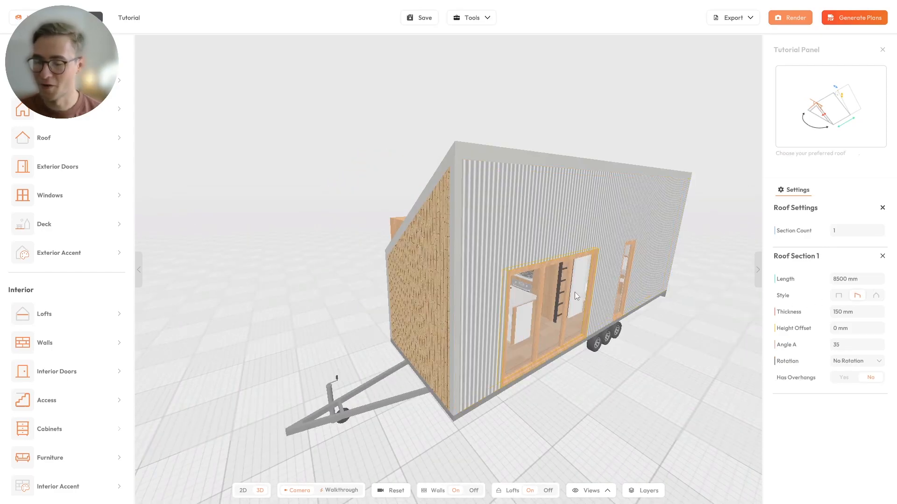
drag(574, 292, 503, 281)
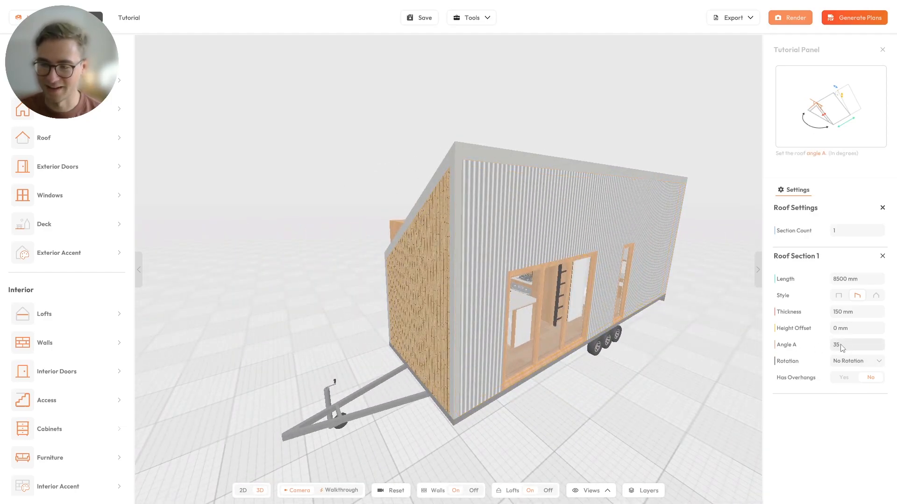
drag(486, 279, 499, 271)
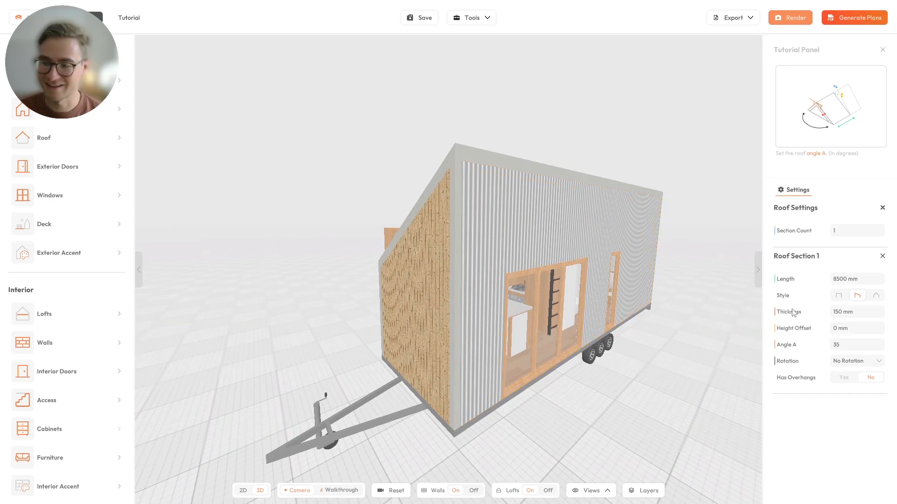
Step: Try the flat style on Roof Section 1, and return the roof to the gable style
click(838, 295)
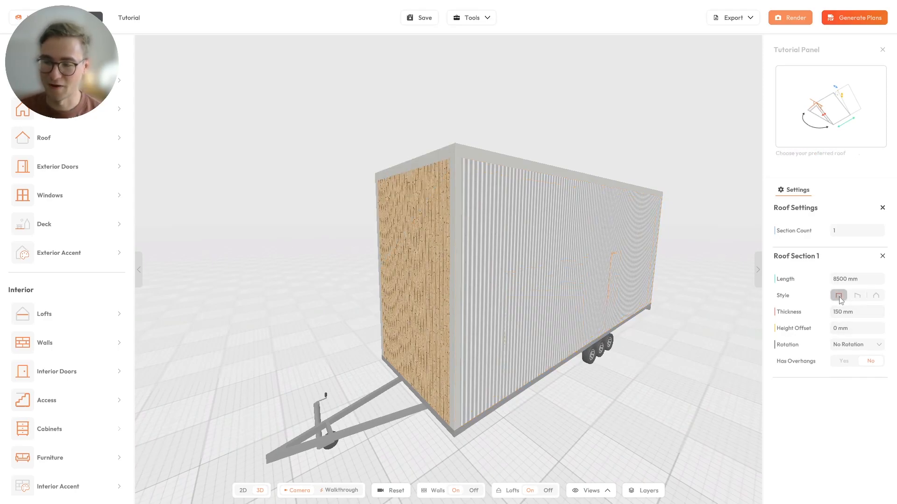
drag(536, 281, 402, 251)
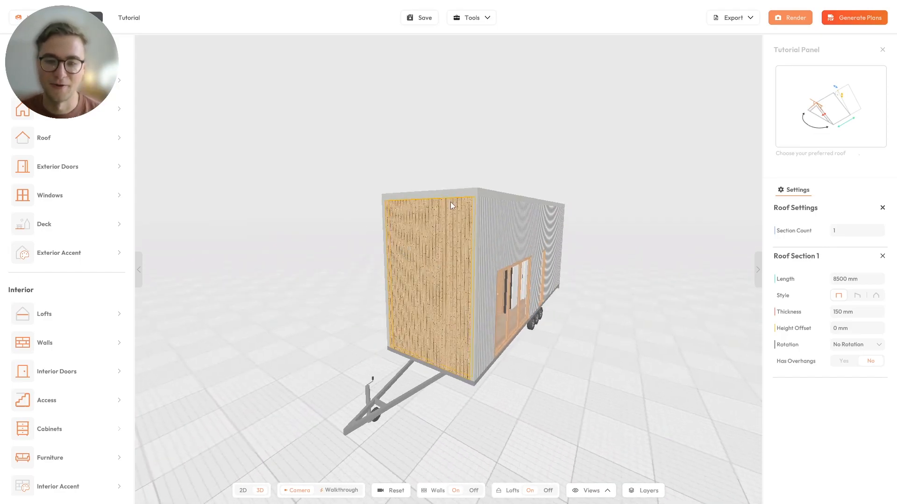
drag(467, 197, 530, 155)
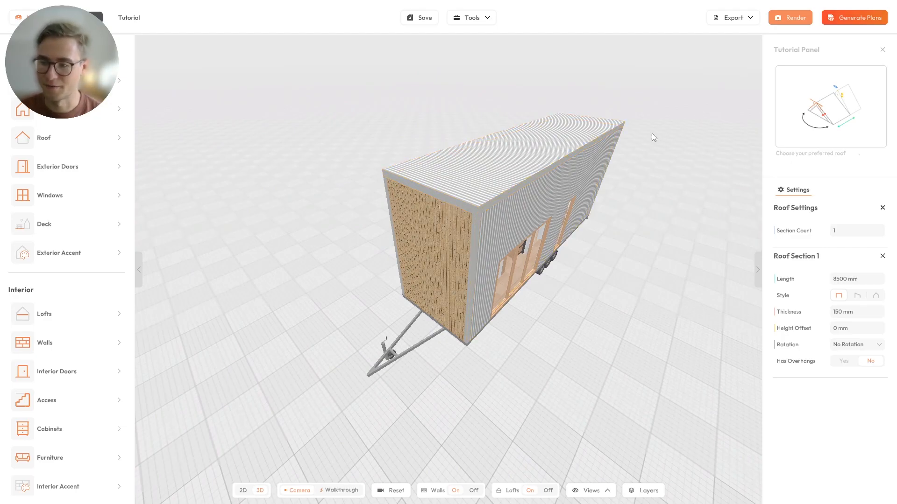
click(876, 296)
drag(625, 275, 633, 249)
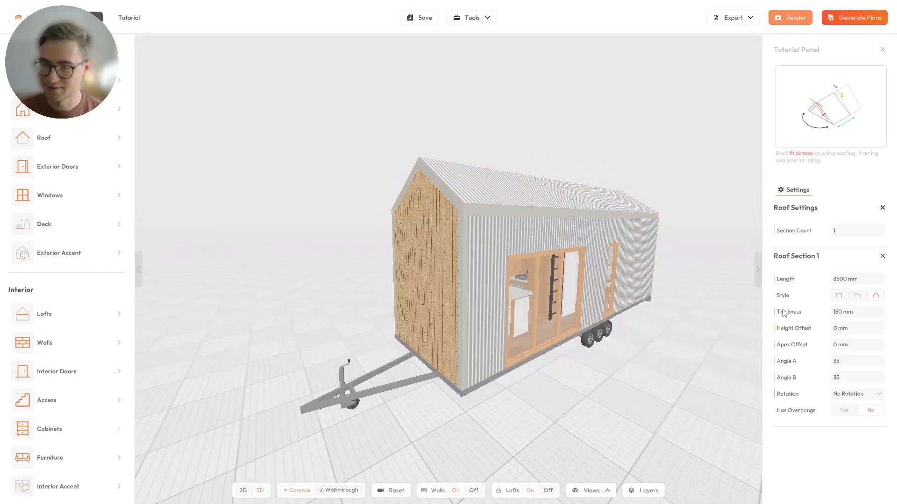
Step: Examine the roof thickness along the gable edge at the trailer-hitch end of the house
scroll(464, 241, up, 8)
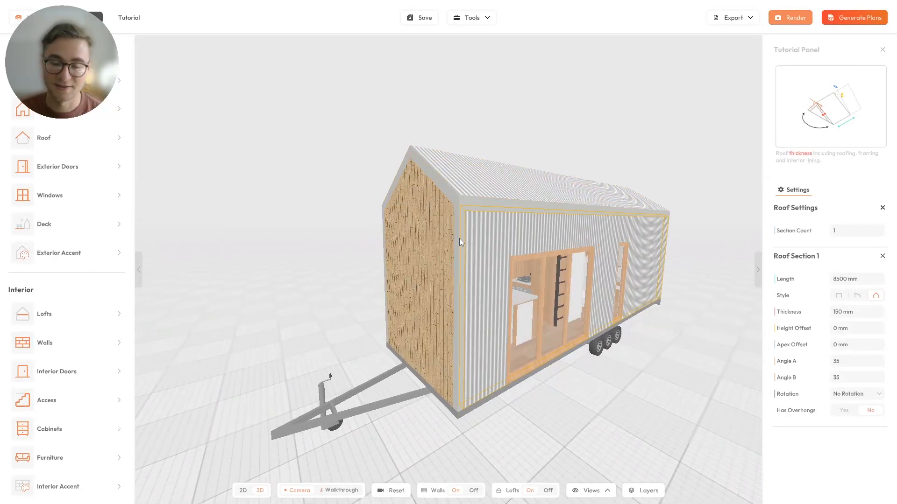
drag(433, 200, 522, 212)
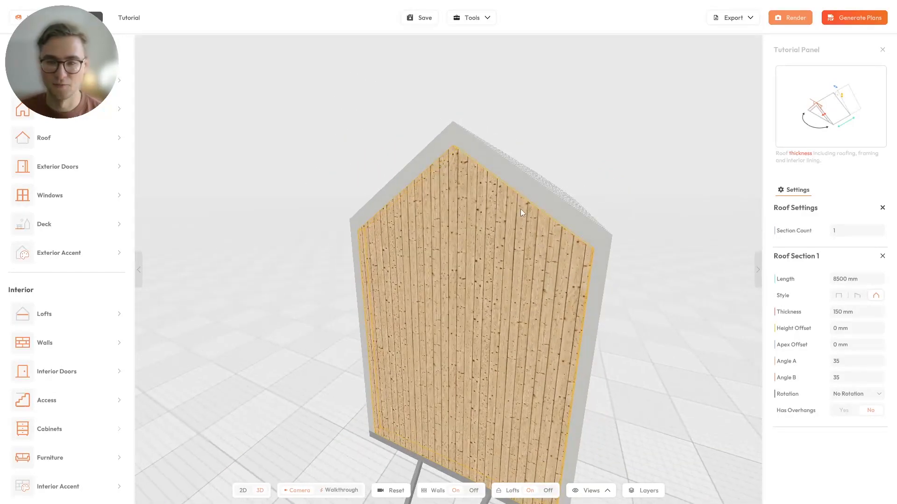
scroll(539, 186, up, 6)
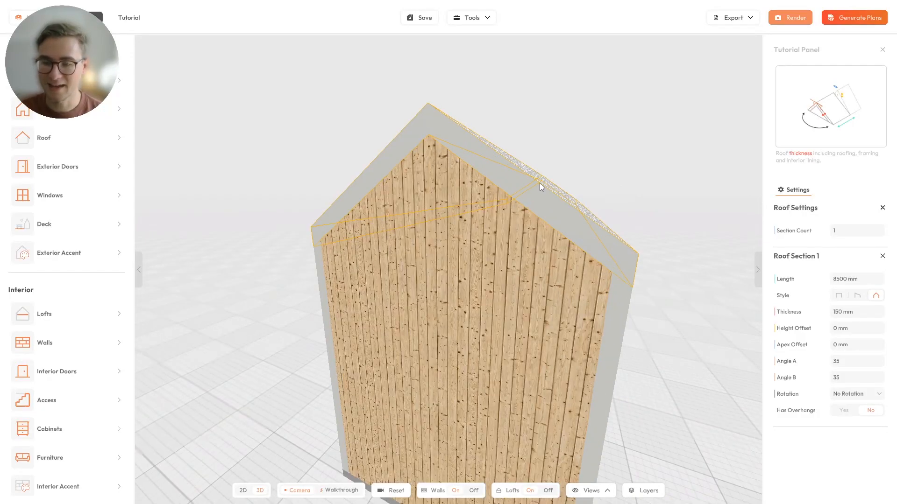
scroll(497, 178, down, 4)
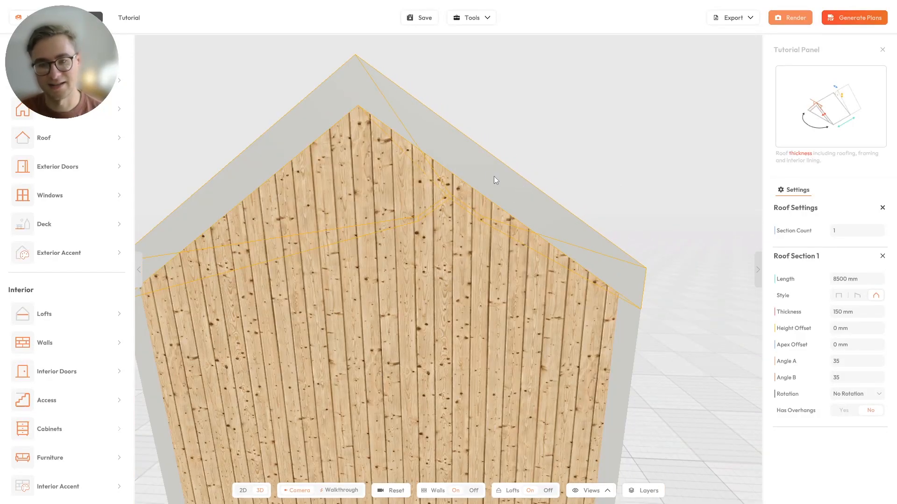
drag(523, 181, 517, 186)
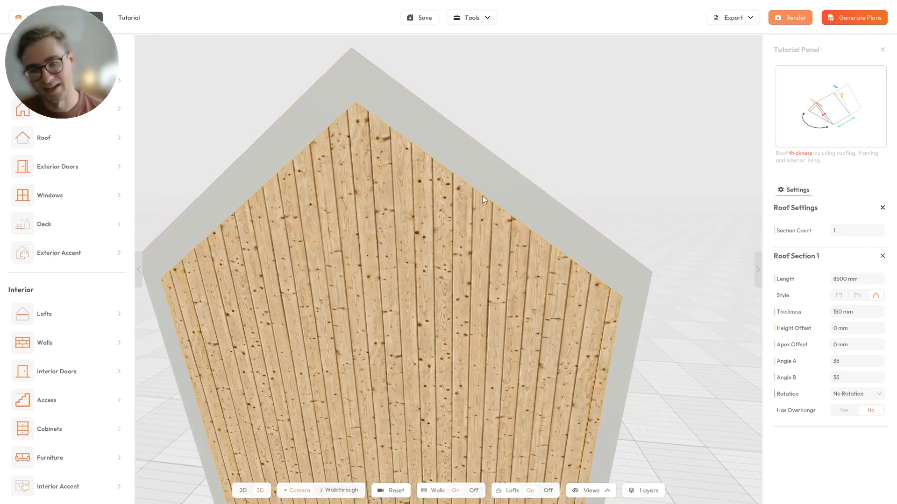
scroll(509, 169, up, 3)
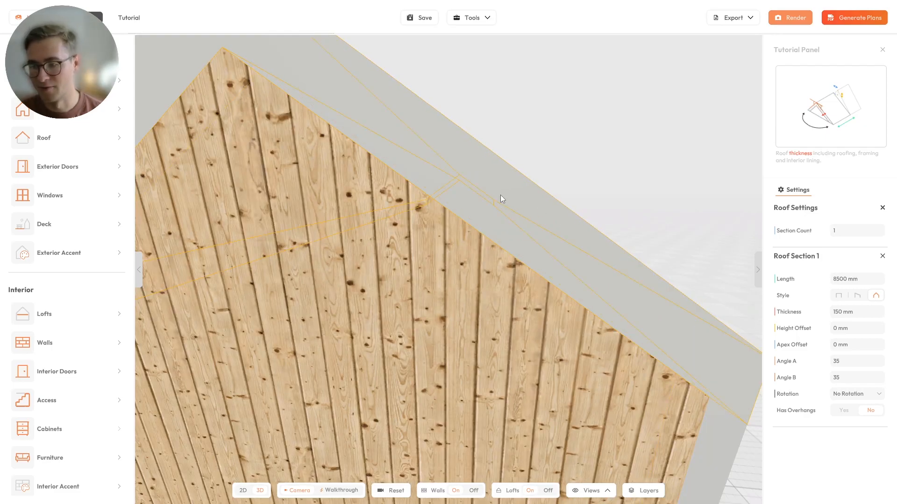
scroll(502, 195, down, 5)
drag(498, 200, 448, 186)
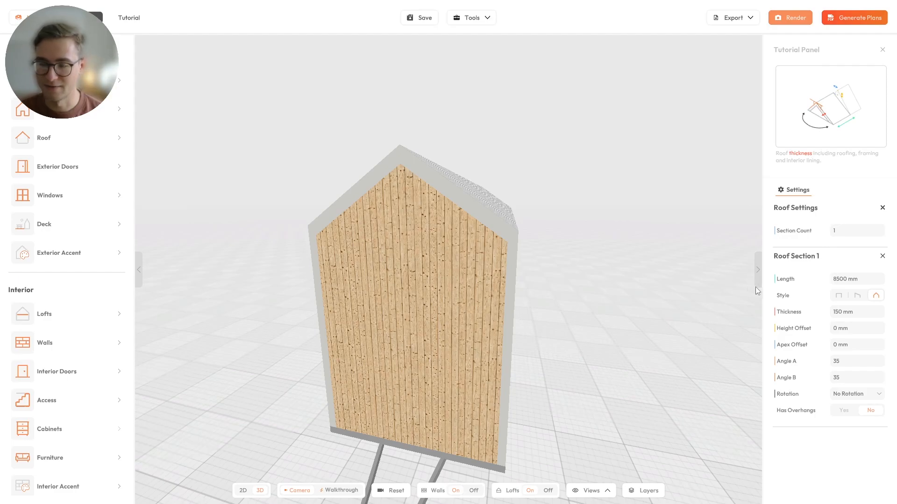
scroll(426, 190, up, 2)
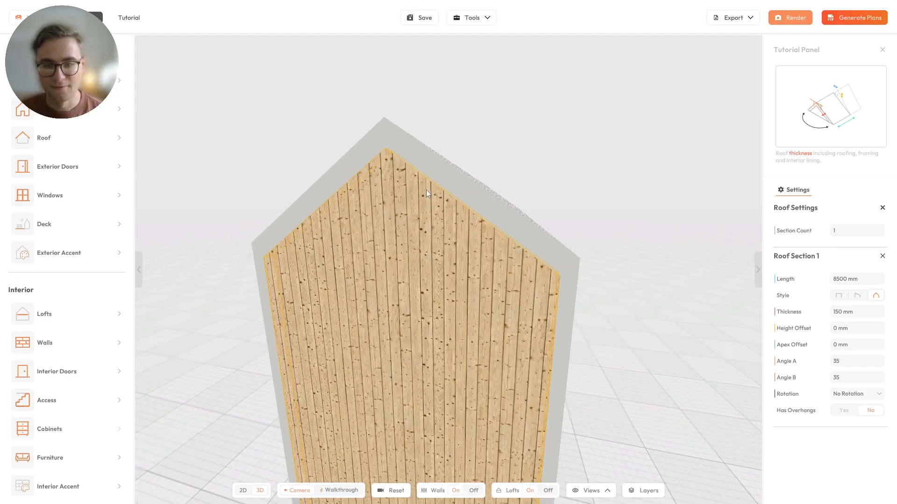
scroll(426, 190, up, 2)
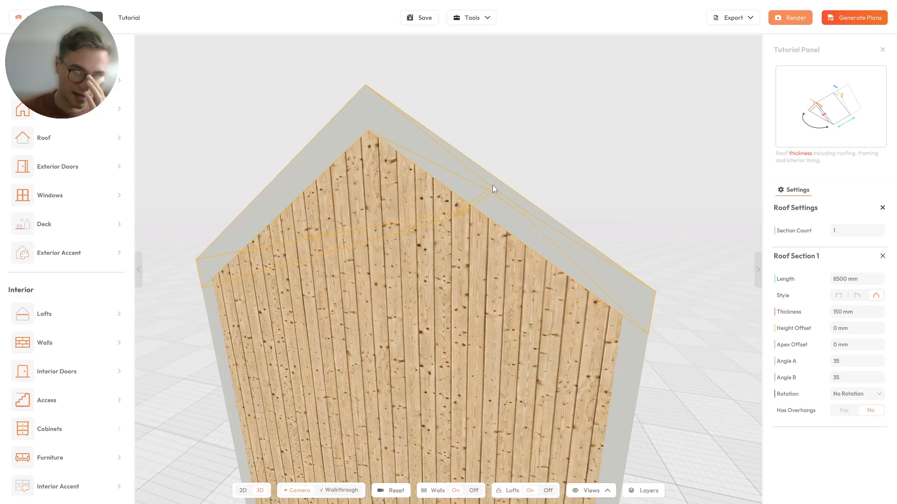
drag(474, 203, 471, 212)
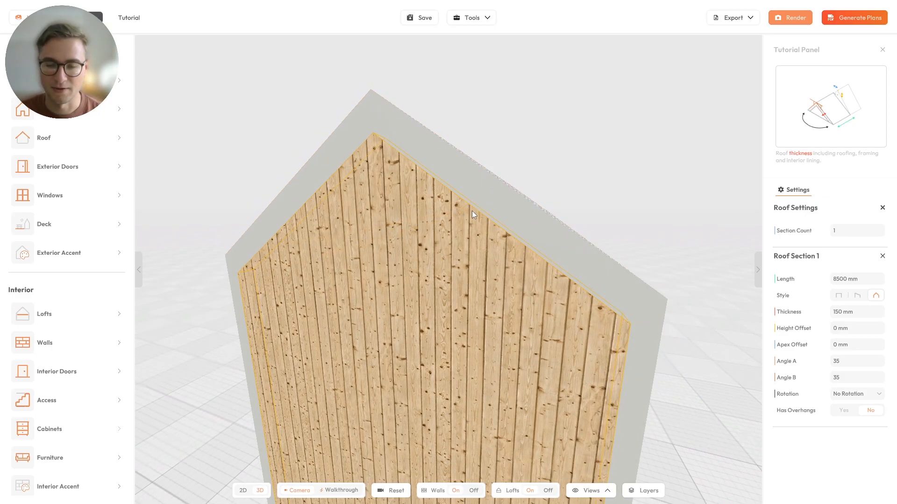
scroll(470, 211, down, 8)
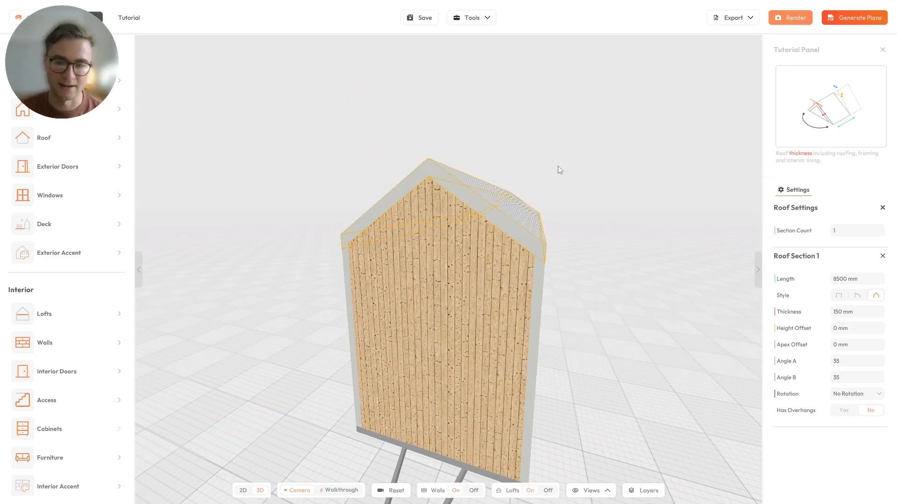
scroll(470, 175, up, 4)
drag(470, 175, 481, 193)
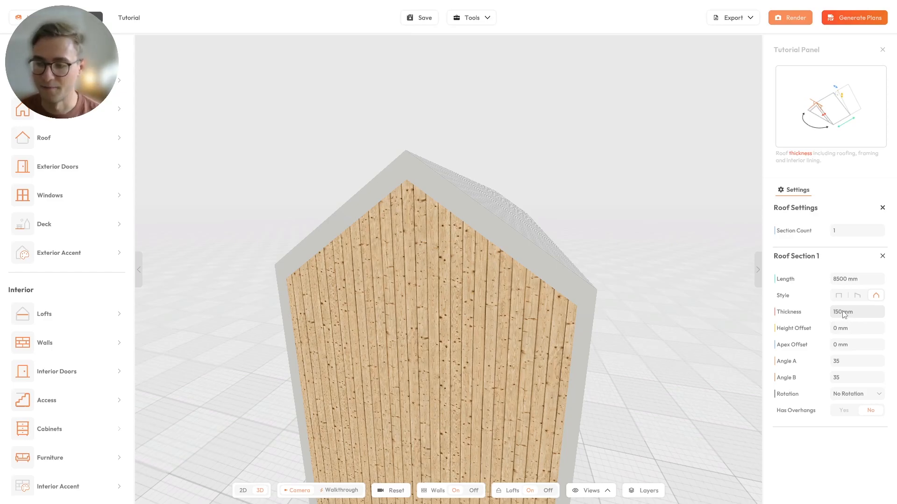
Step: Try a 500 mm height offset on Roof Section 1, and return the height offset to 0 mm
drag(545, 263, 573, 307)
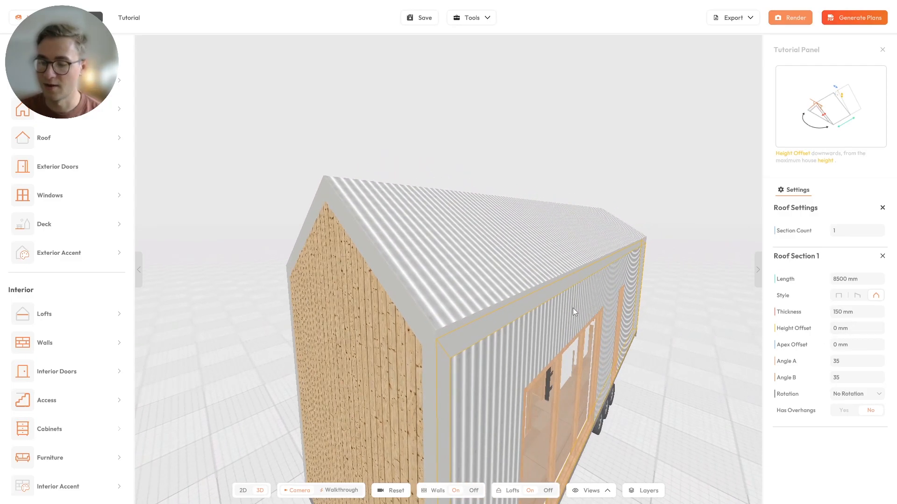
text(500)
key(Return)
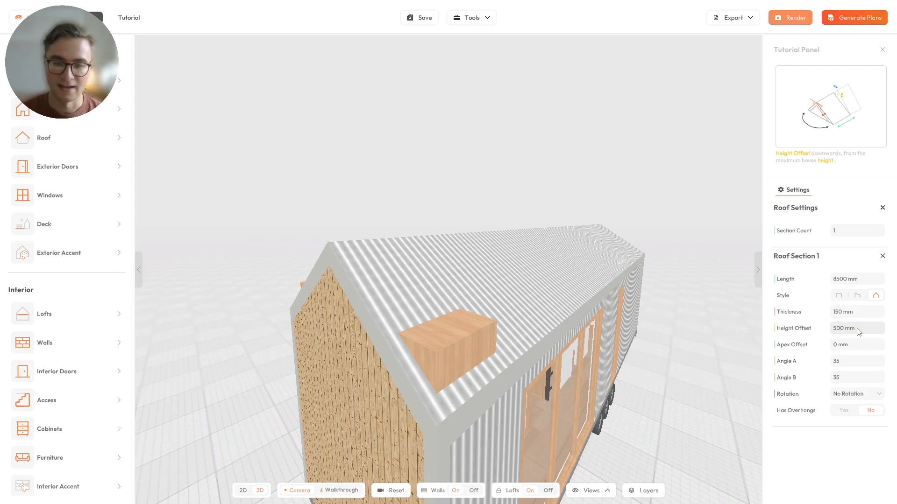
drag(559, 290, 472, 275)
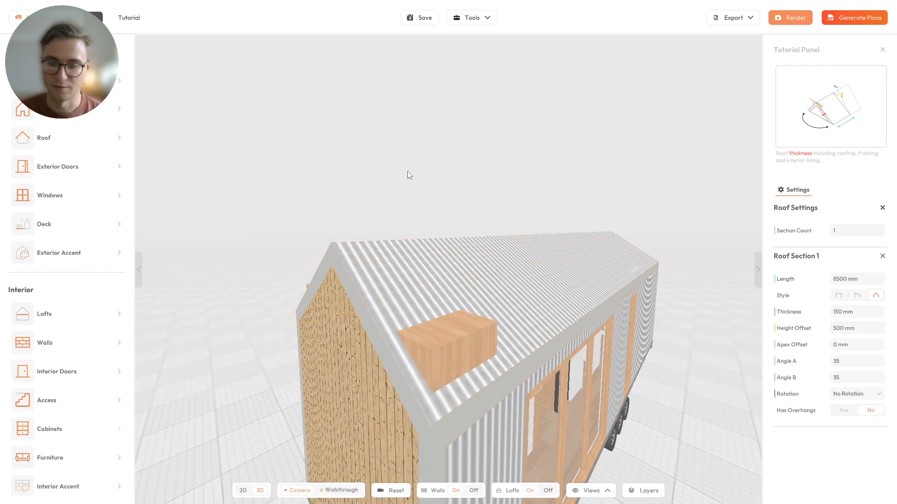
click(855, 331)
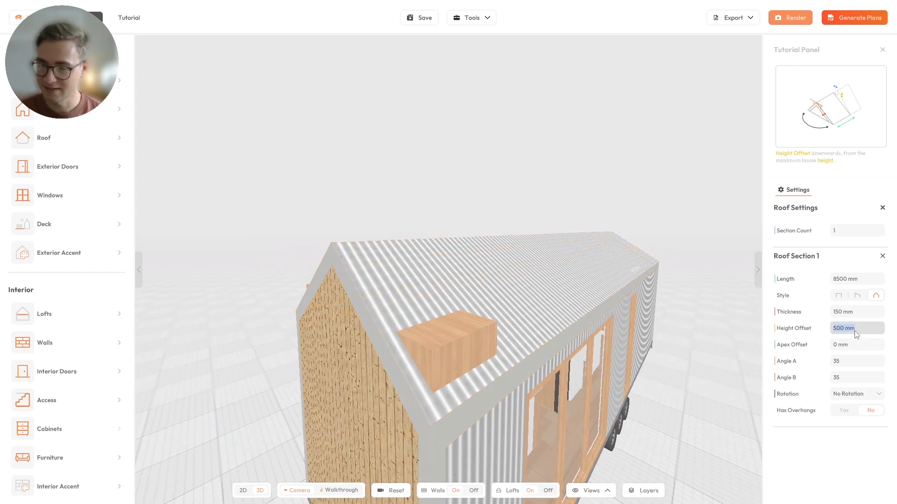
text(0)
key(Return)
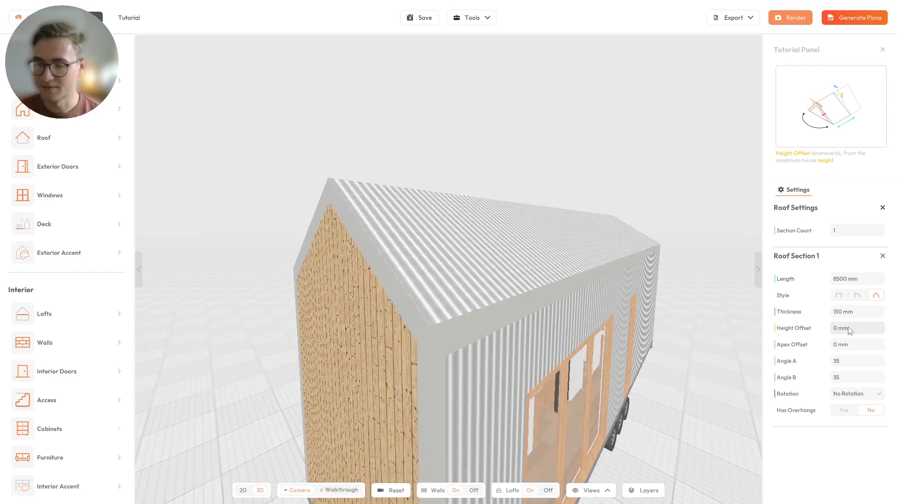
Step: Try a 500 mm apex offset on the gable roof, check its asymmetry, and return the apex offset to 0 mm
drag(435, 275, 407, 257)
scroll(472, 285, down, 4)
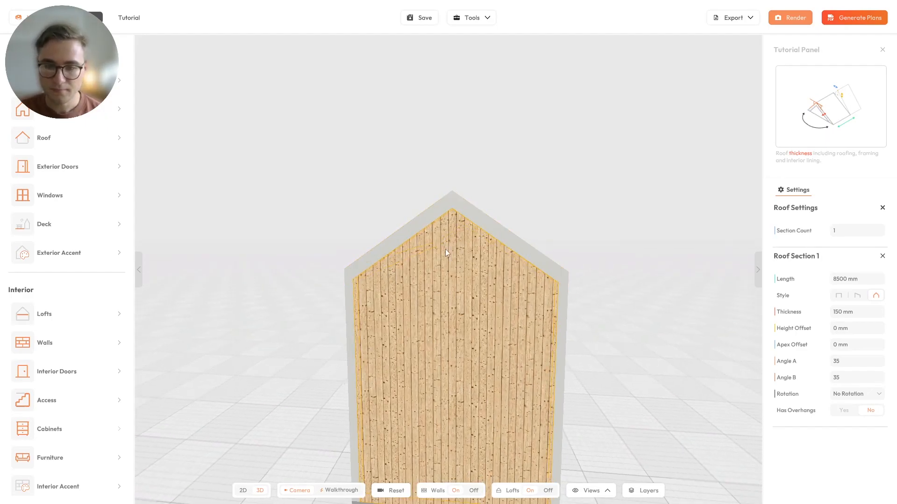
click(861, 346)
text(500)
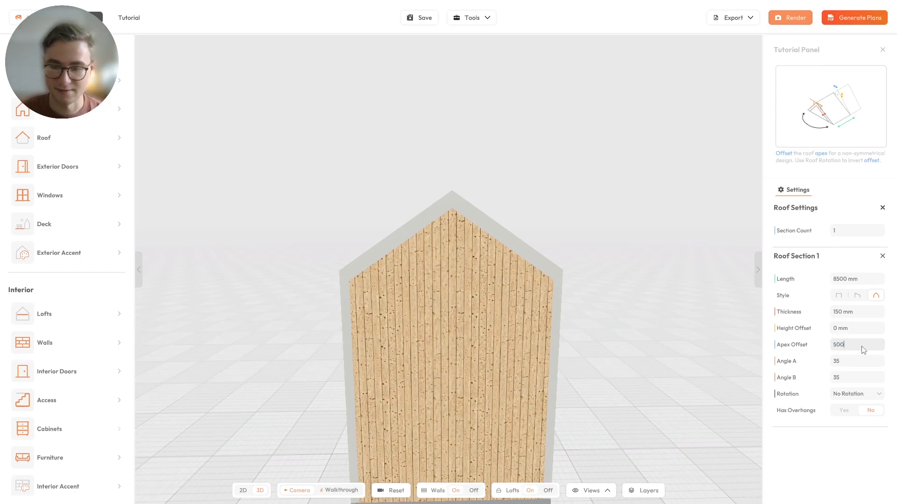
drag(482, 252, 366, 310)
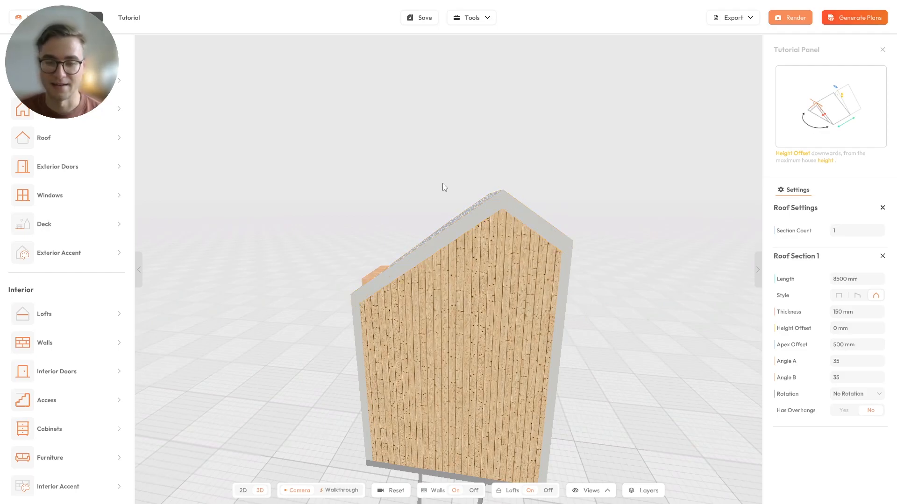
double_click(840, 346)
text(0)
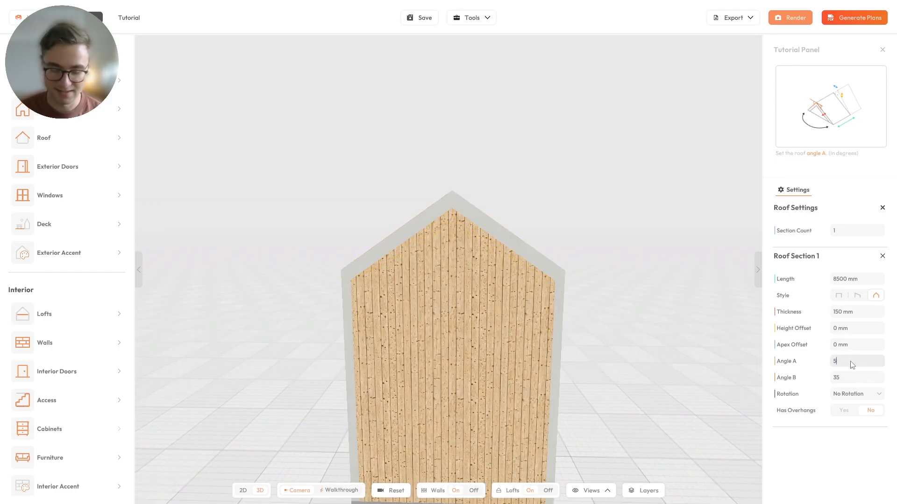
Step: Try 5 degrees for both Angle A and Angle B of Roof Section 1, and examine the gable slope
click(860, 377)
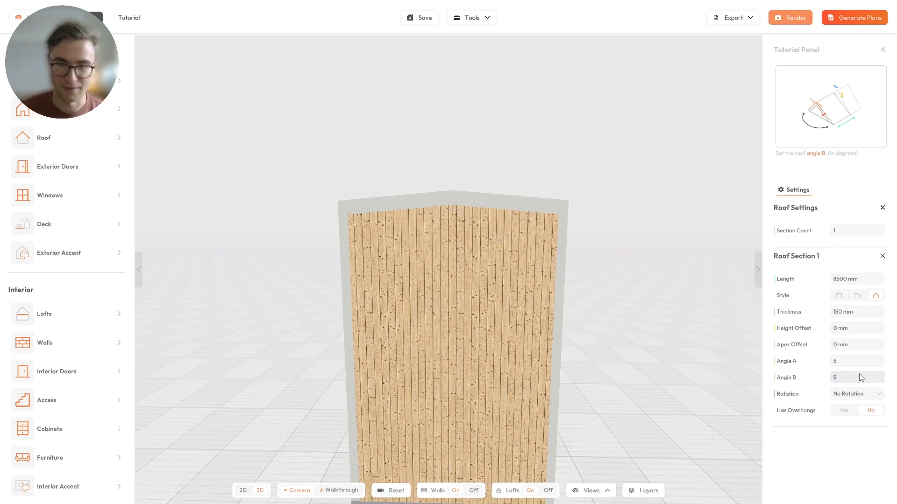
drag(513, 233, 418, 225)
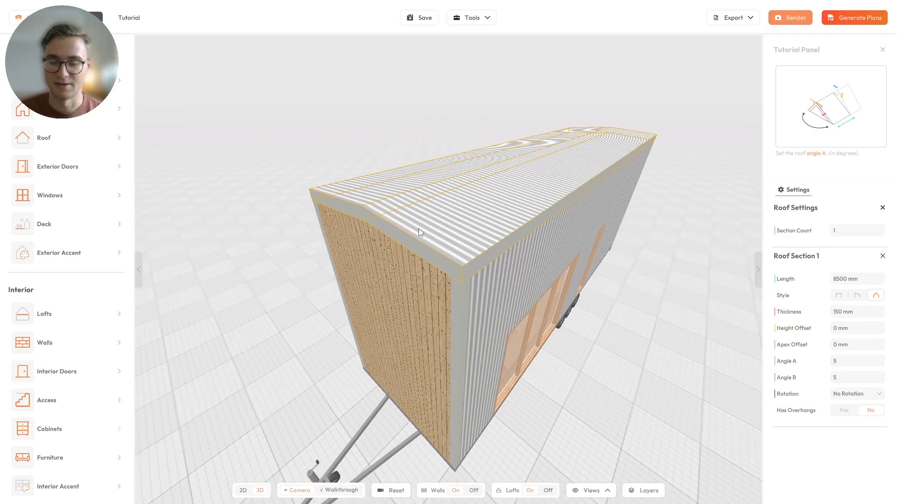
drag(550, 313, 565, 228)
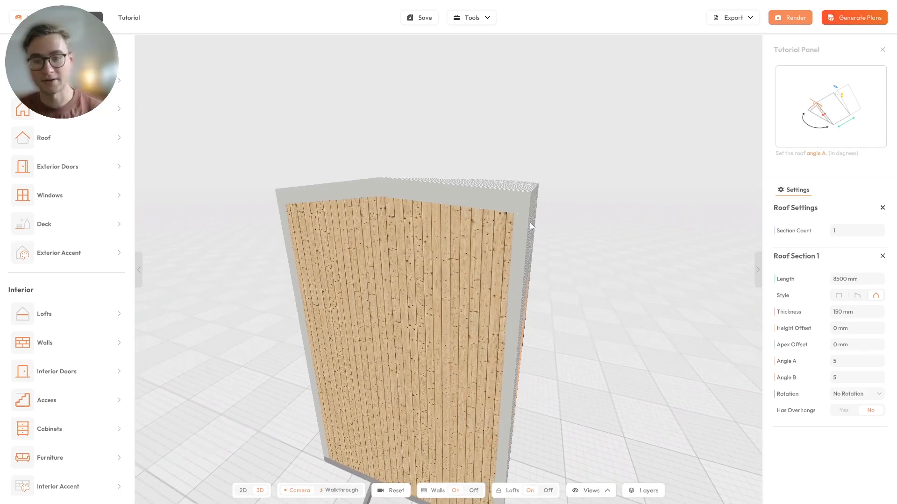
drag(499, 220, 450, 241)
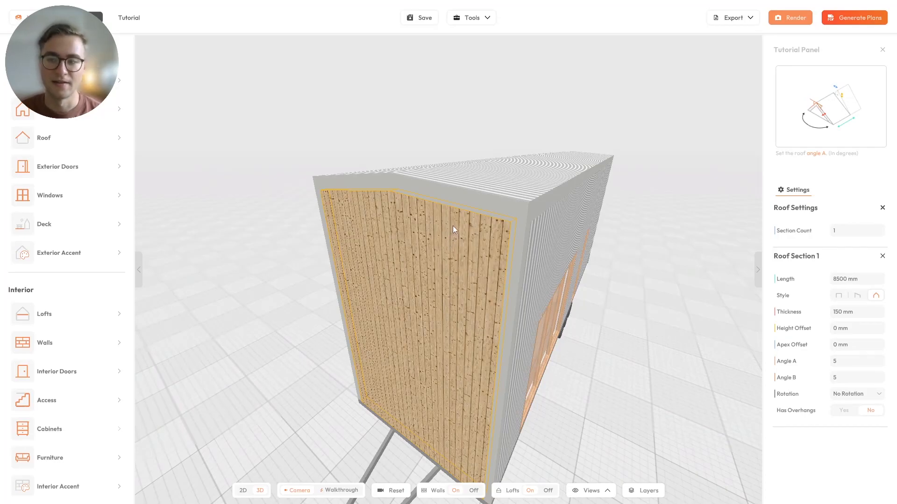
drag(453, 220, 474, 217)
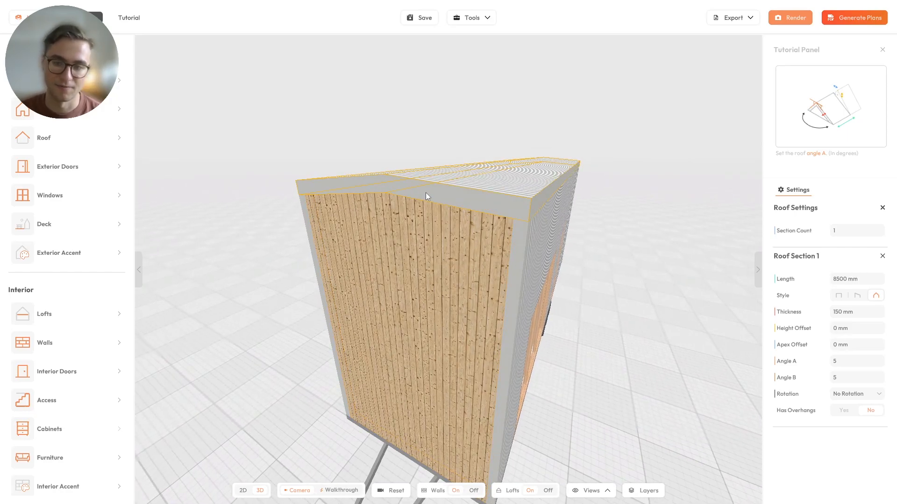
drag(413, 186, 395, 178)
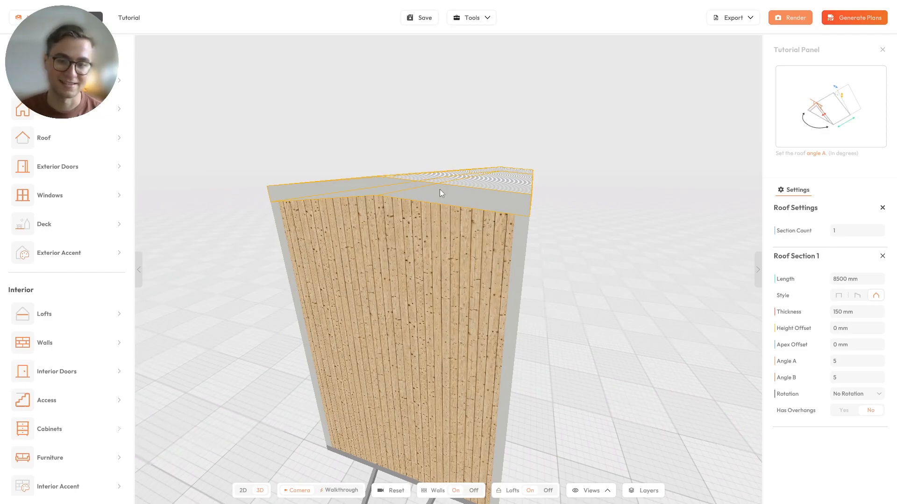
drag(458, 189, 534, 190)
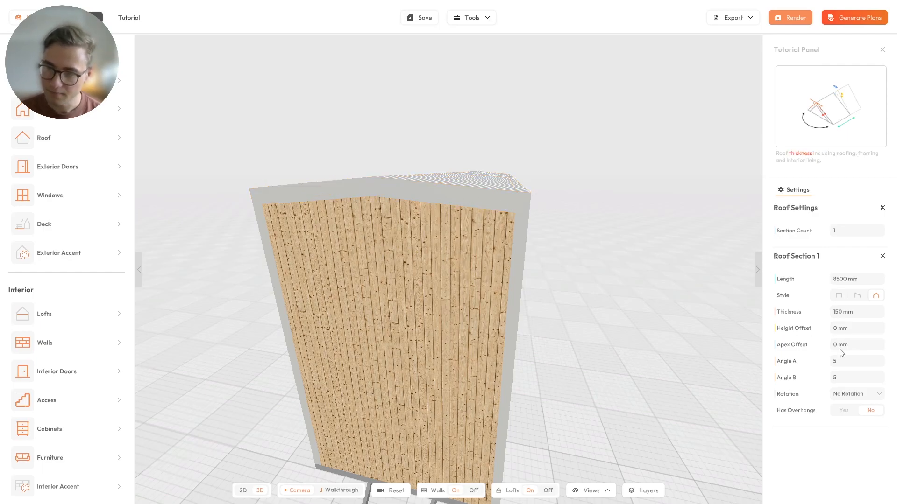
Step: Set Angle A and Angle B of Roof Section 1 to 10 degrees, and check the roof pitch around the house
click(859, 361)
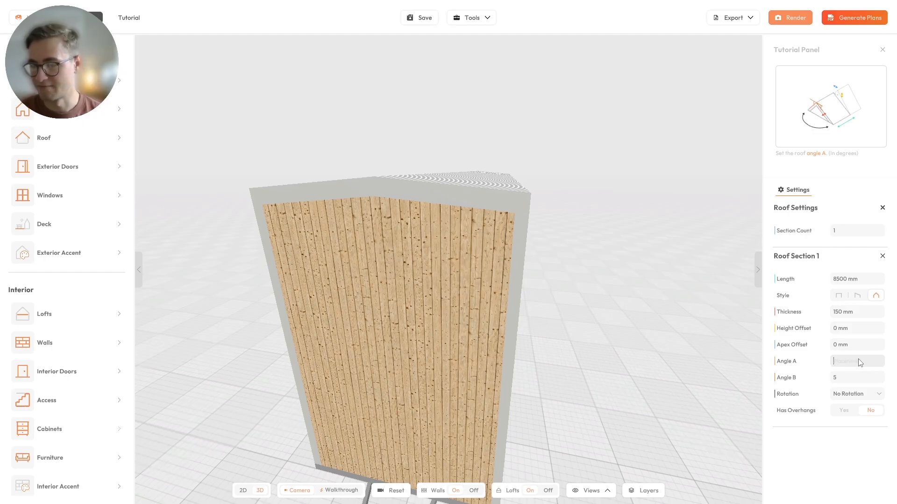
click(868, 378)
text(10)
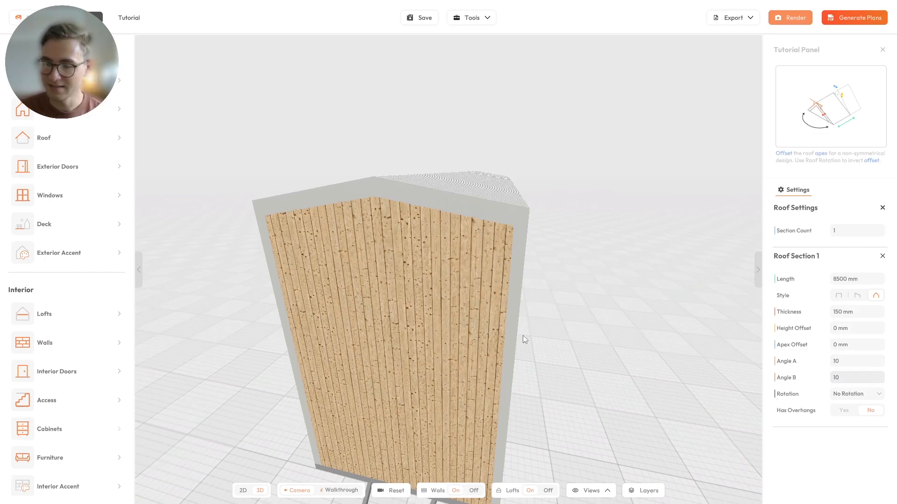
drag(523, 335, 426, 271)
scroll(554, 280, down, 5)
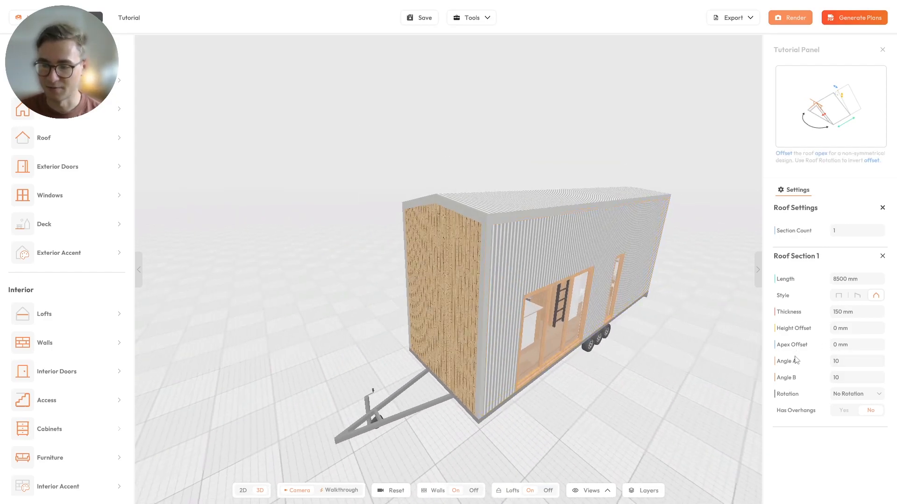
drag(626, 344, 505, 310)
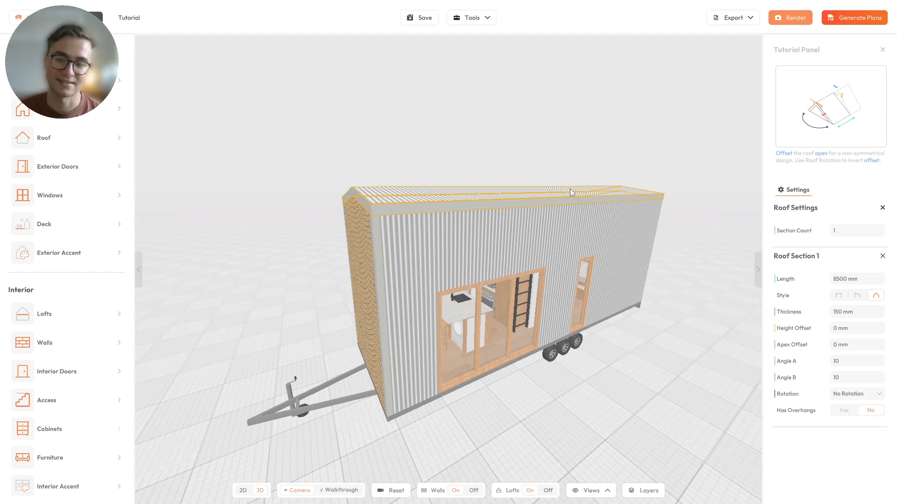
drag(566, 276, 642, 268)
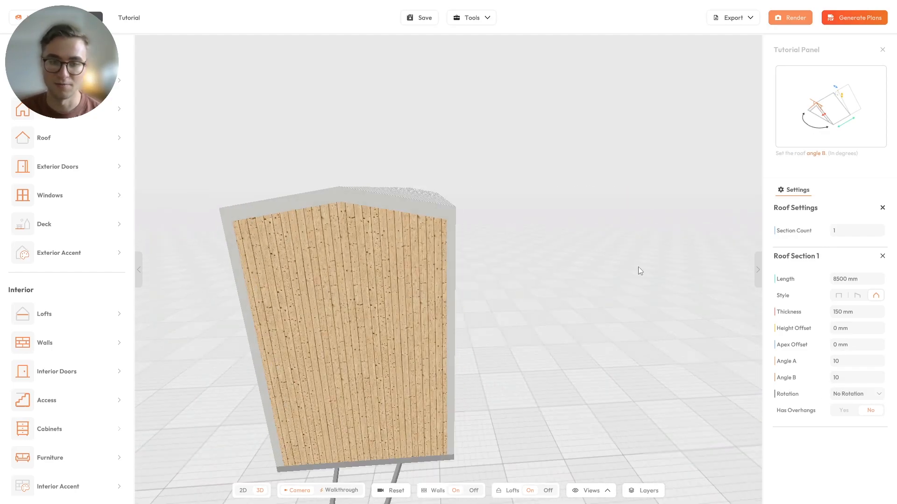
Step: Try the 90, 180 and 270 degree rotations on Roof Section 1, comparing the ridge direction for each
click(858, 395)
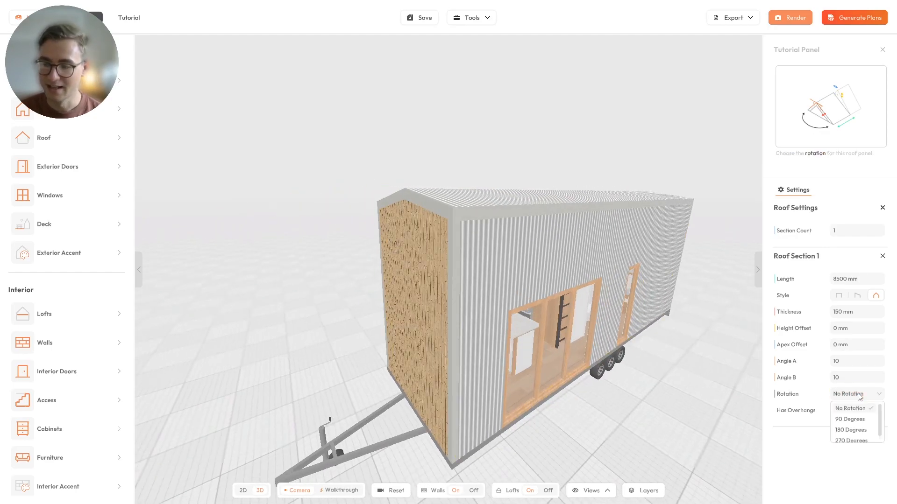
click(850, 419)
drag(490, 382, 286, 247)
click(857, 393)
click(863, 431)
drag(456, 276, 488, 286)
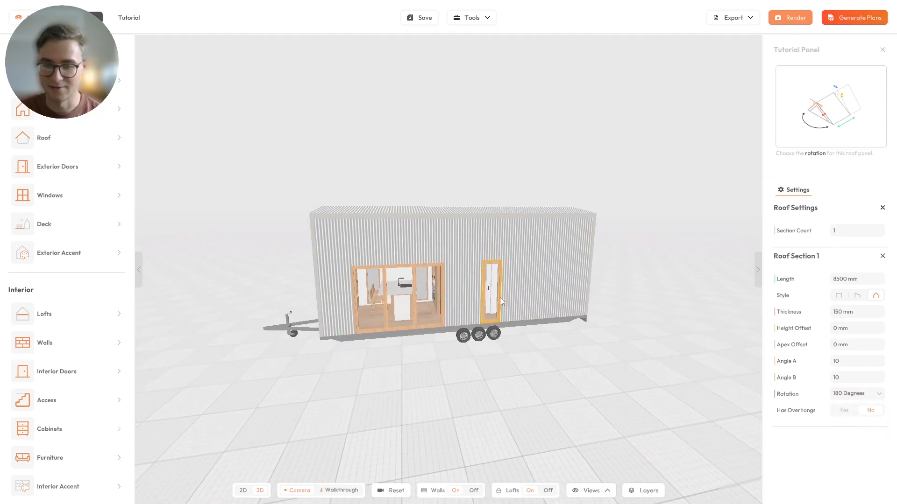
click(862, 396)
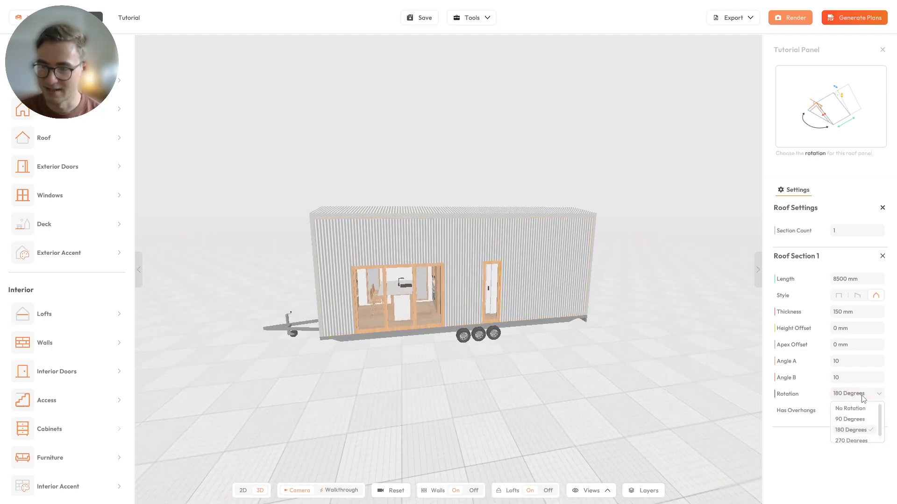
click(851, 440)
drag(530, 336, 439, 251)
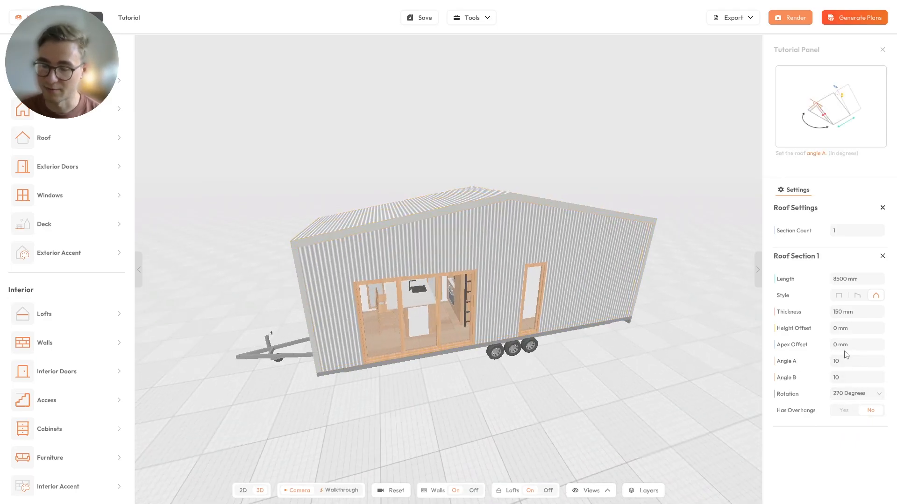
Step: Set the apex offset to 1000 mm, and invert its direction by switching the roof rotation to 90 degrees
click(858, 349)
text(1000)
key(Return)
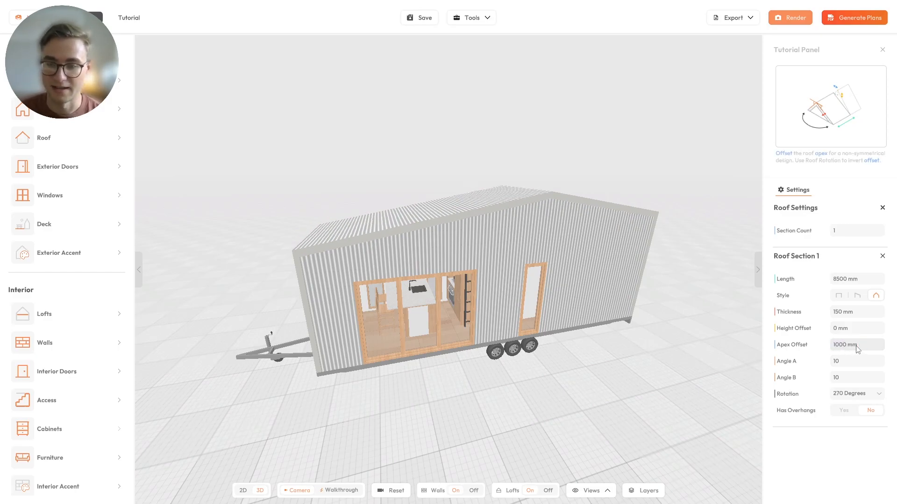
drag(565, 242, 714, 320)
click(843, 395)
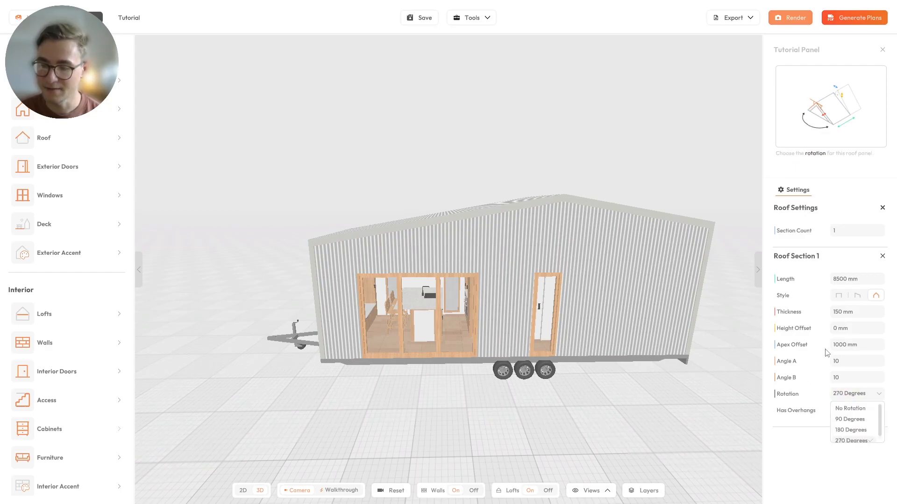
click(850, 419)
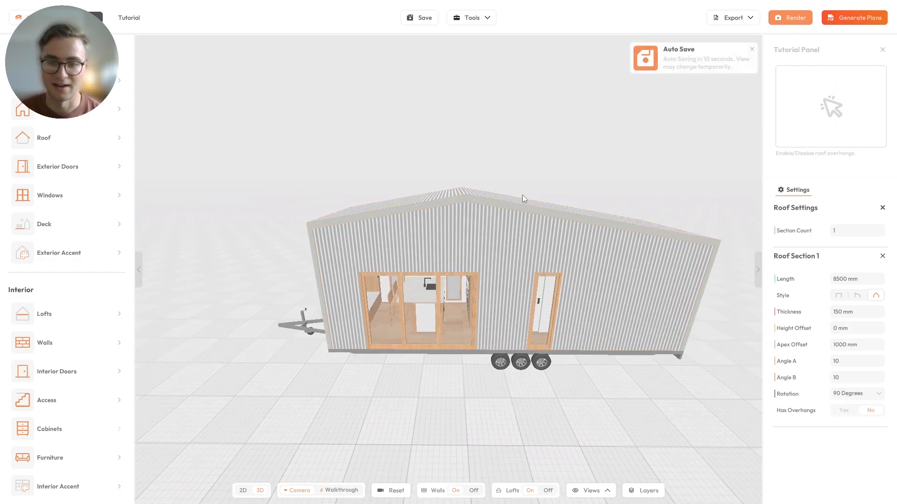
Step: Return Roof Section 1 to no rotation and an apex offset of 0 mm
click(854, 394)
click(853, 409)
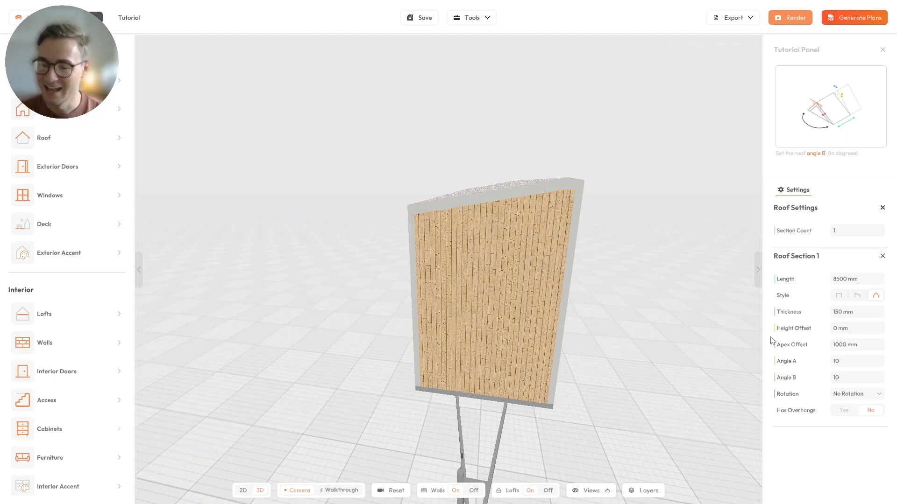
click(848, 346)
text(0)
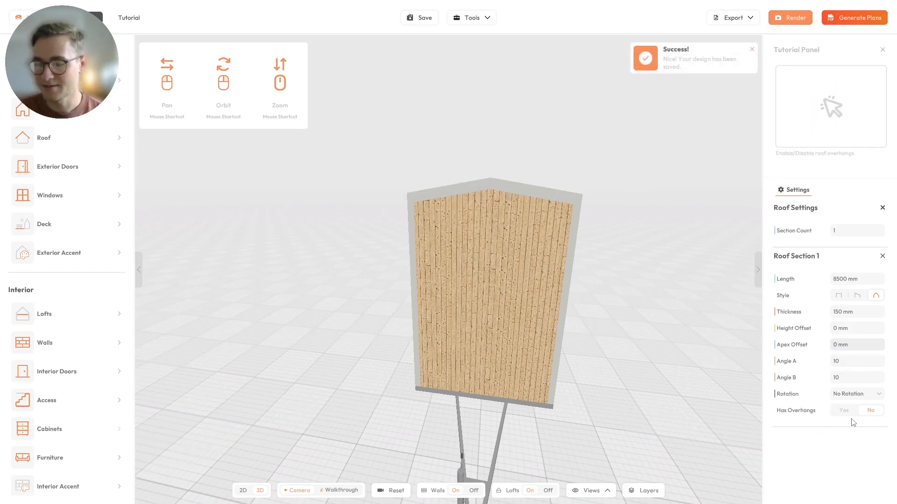
Step: Enable overhangs on Roof Section 1 and set Overhang 1 to 500 mm
drag(579, 330, 519, 200)
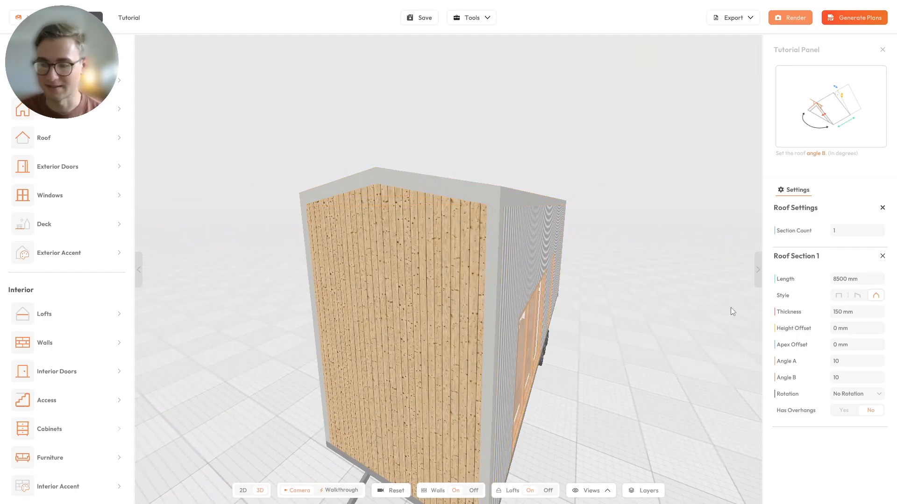
click(844, 411)
scroll(852, 414, down, 1)
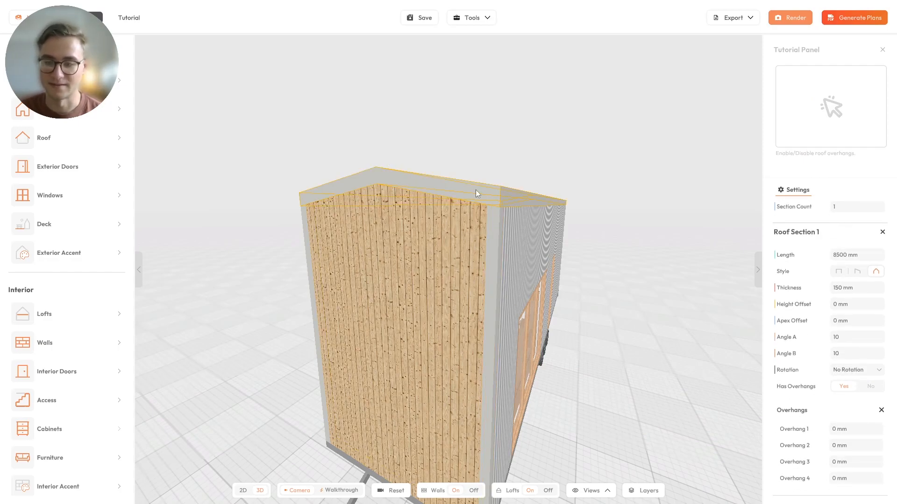
click(839, 428)
text(500)
key(Return)
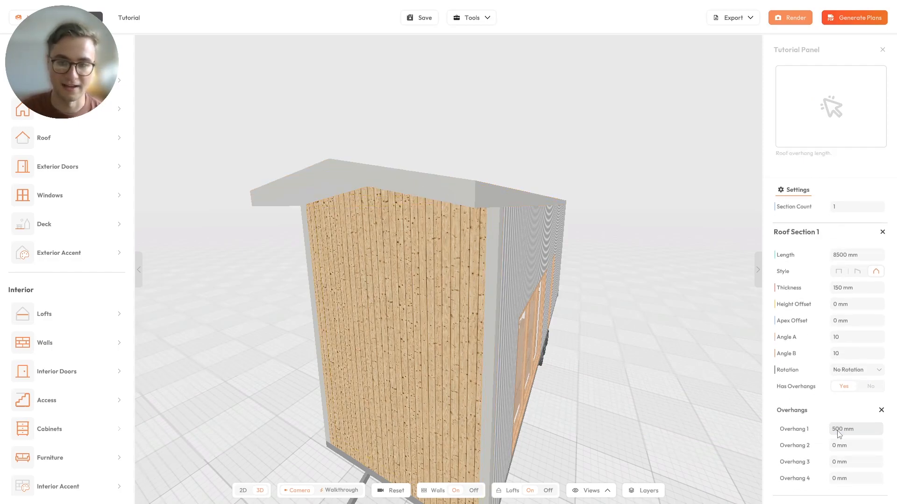
Step: Set Overhang 2 and Overhang 3 of Roof Section 1 to 500 mm
click(848, 447)
text(500)
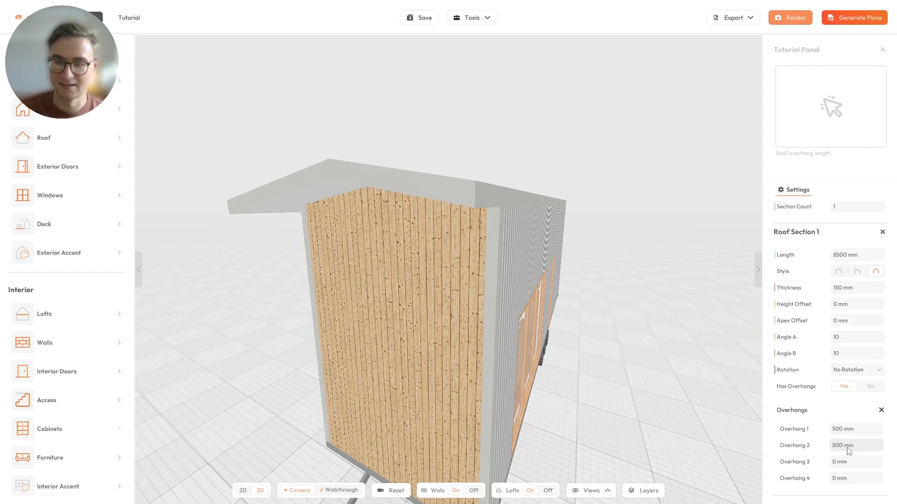
click(854, 463)
text(50)
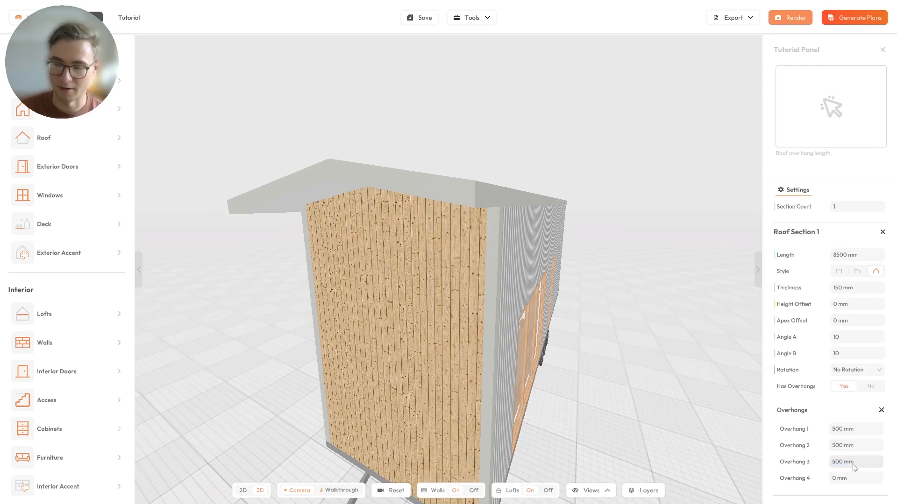
Step: Set Overhang 4 of Roof Section 1 to 500 mm
click(849, 480)
text(5)
key(Return)
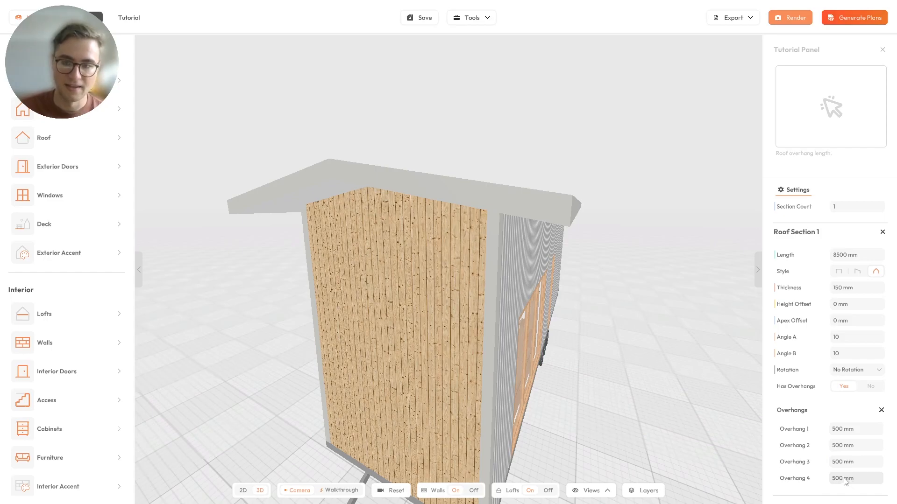
scroll(440, 355, down, 5)
drag(441, 356, 455, 241)
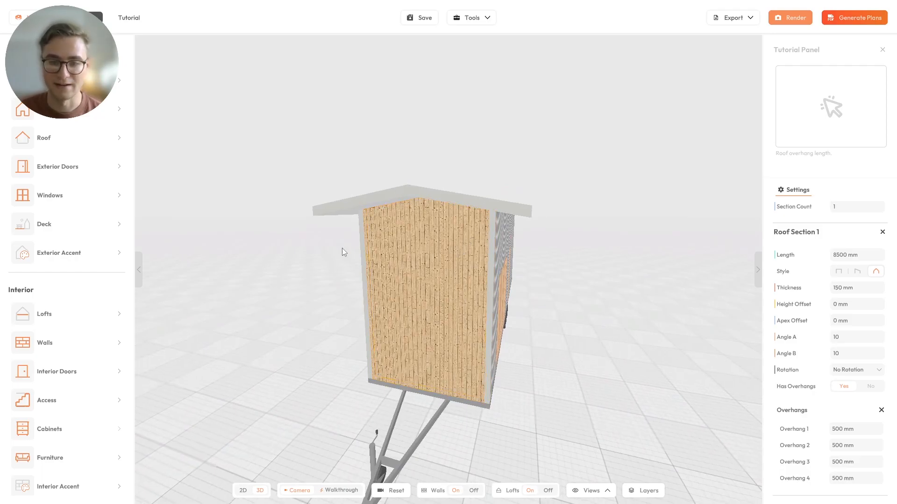
drag(508, 261, 518, 241)
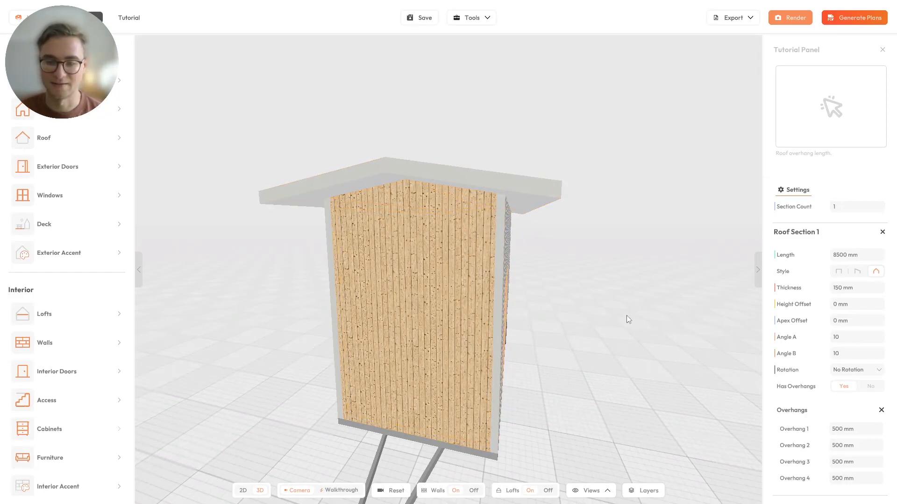
drag(568, 237, 527, 204)
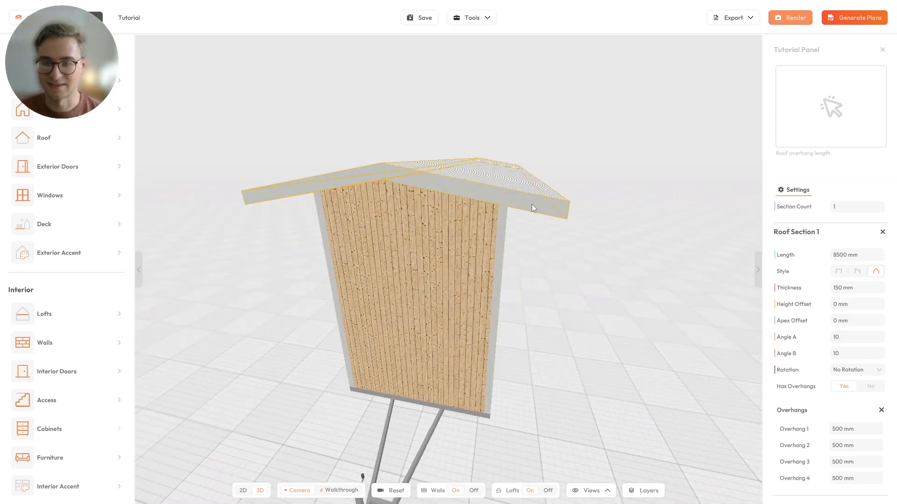
drag(561, 229, 532, 226)
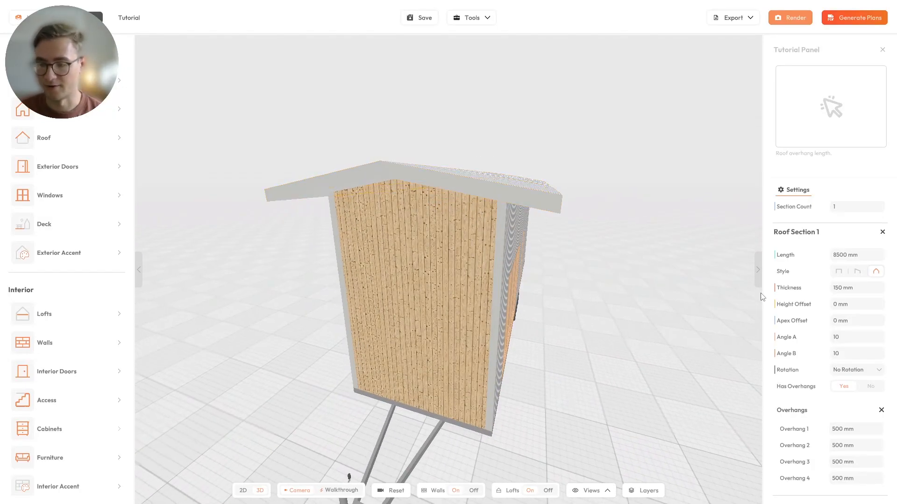
Step: Turn off the overhangs on Roof Section 1
click(871, 387)
drag(563, 346, 500, 362)
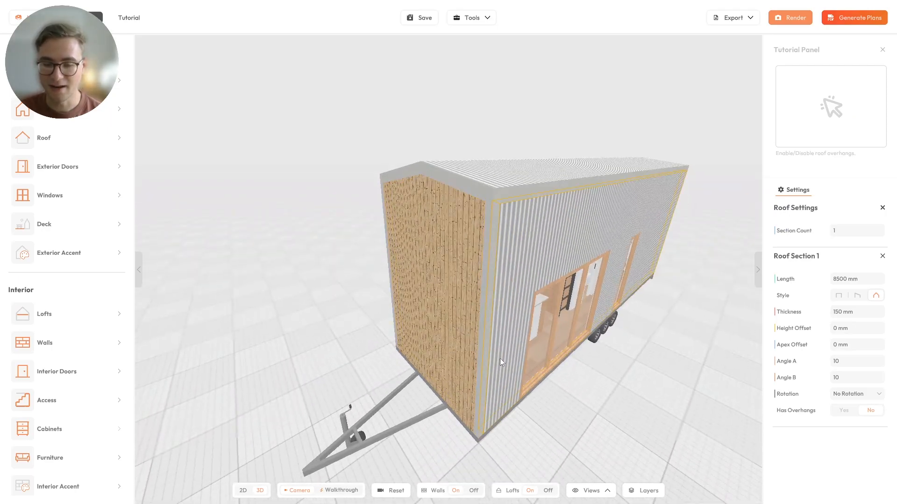
drag(639, 379, 590, 349)
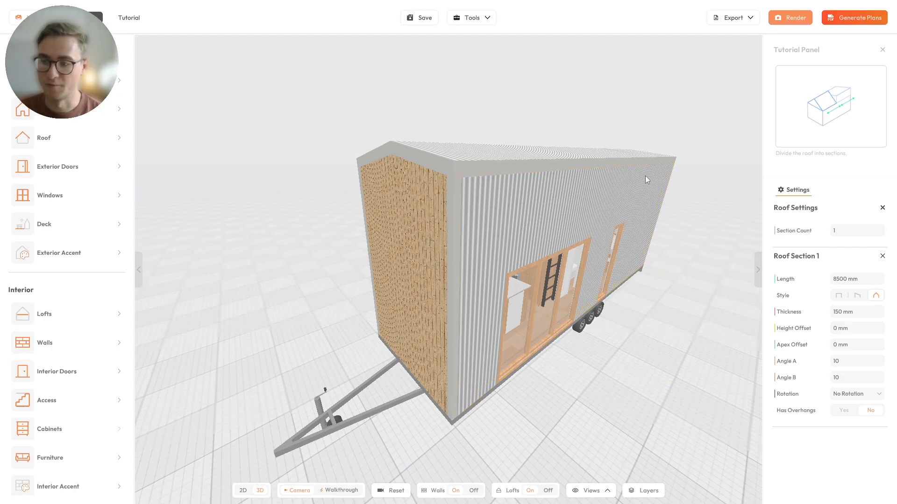
Step: Divide the roof into two sections by setting the section count to 2
double_click(874, 232)
text(2)
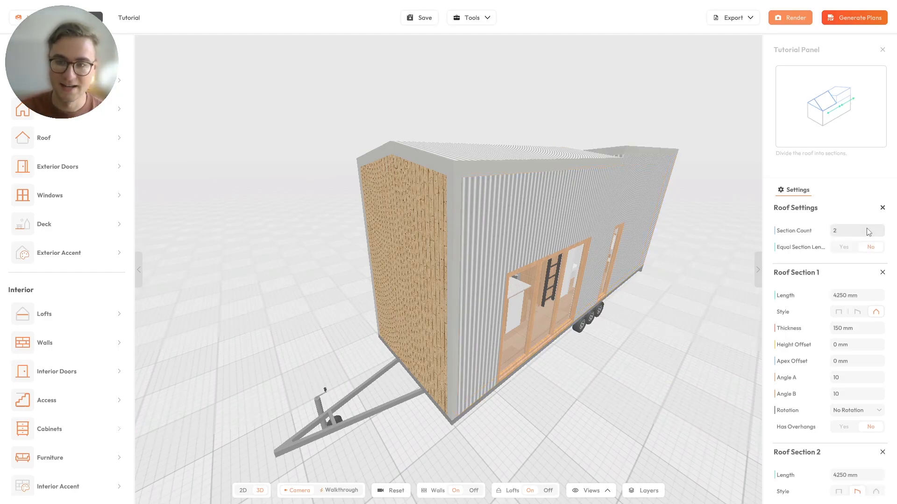
drag(510, 190, 652, 163)
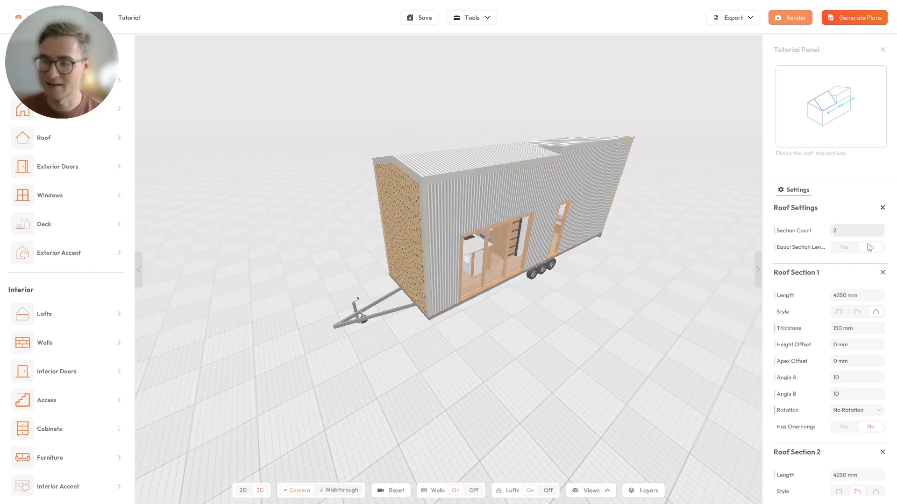
Step: Set the length of Roof Section 1 to 5000 mm
drag(659, 203, 645, 257)
drag(758, 288, 579, 248)
click(865, 297)
text(5000)
key(Return)
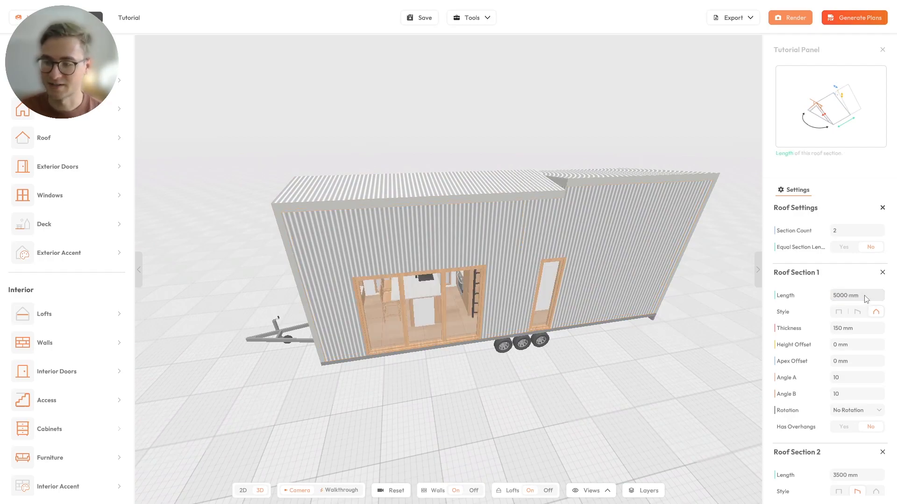
Step: Set the length of Roof Section 2 to 5000 mm
scroll(864, 327, down, 3)
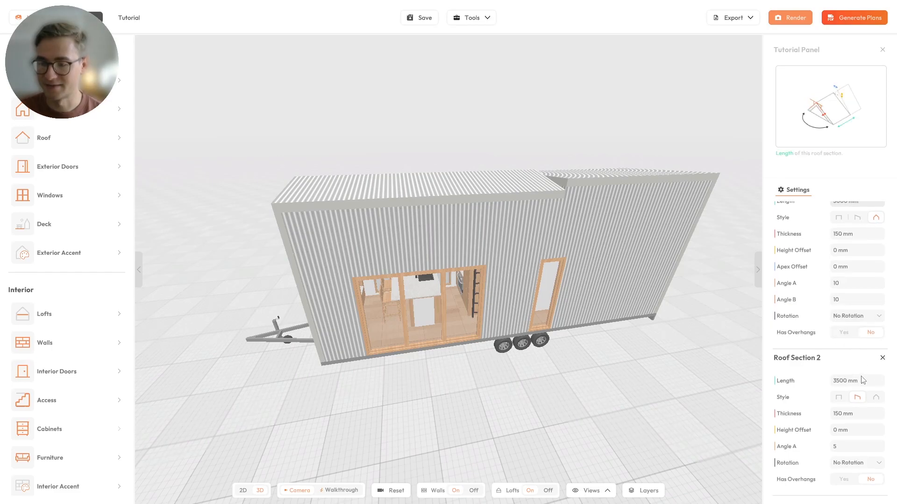
click(865, 385)
text(500)
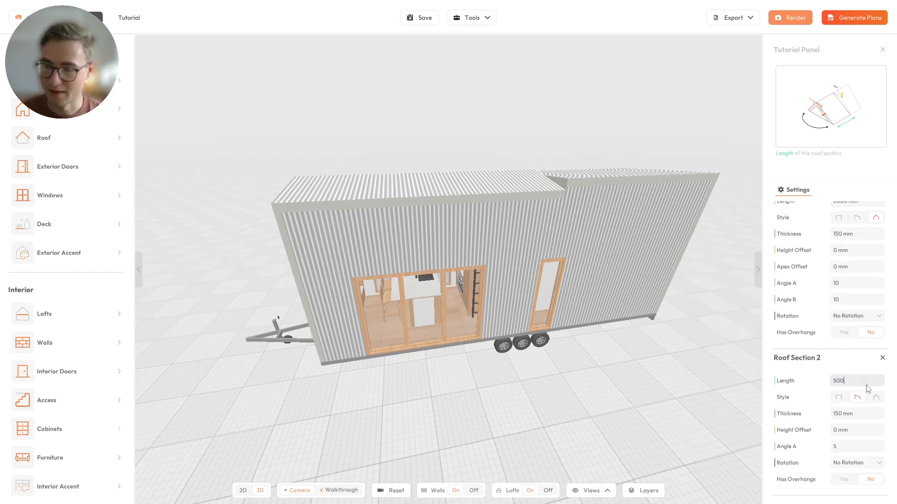
key(Return)
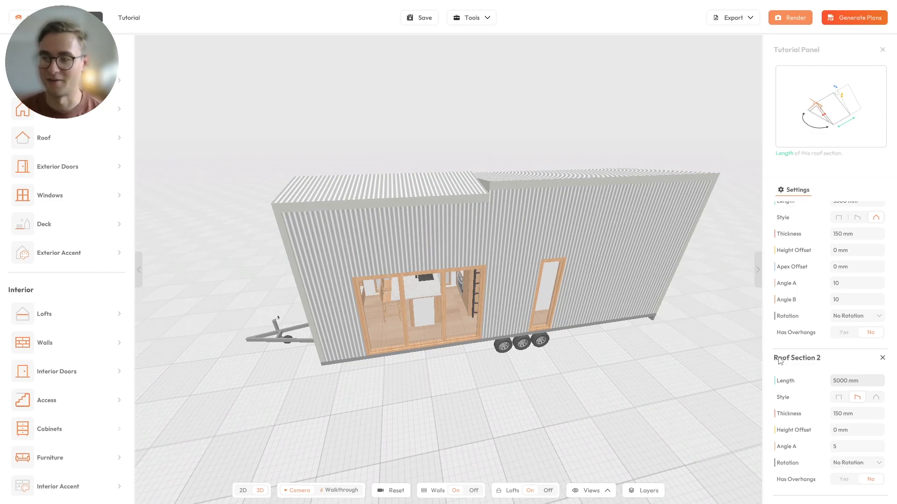
scroll(859, 327, up, 3)
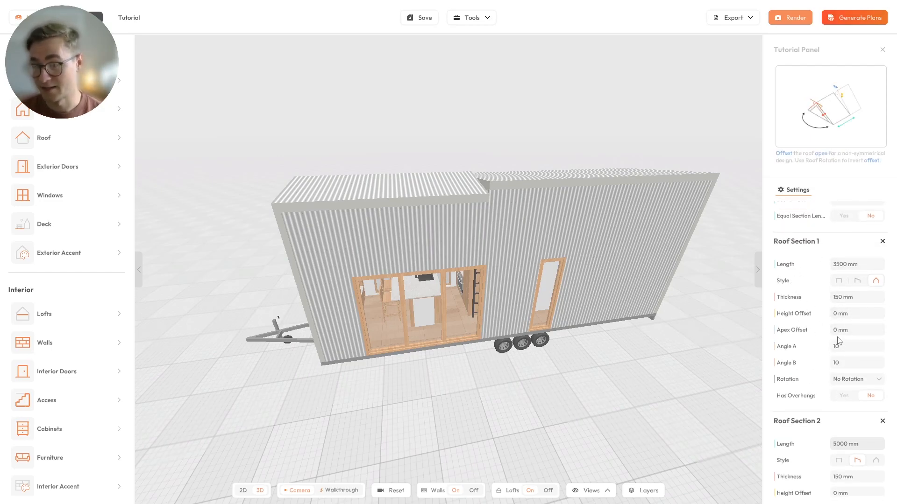
Step: Change the style of Roof Section 2 to the gable roof with two slopes
scroll(836, 330, down, 3)
drag(514, 282, 538, 280)
drag(486, 255, 476, 234)
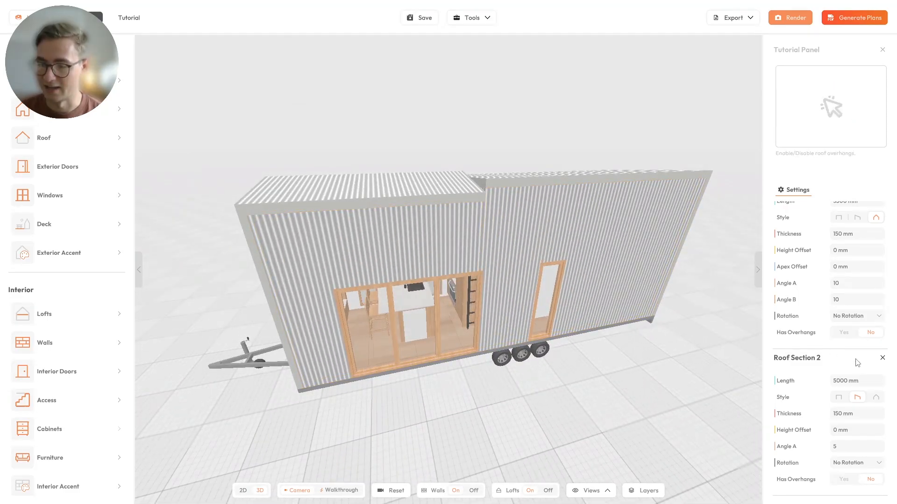
click(876, 397)
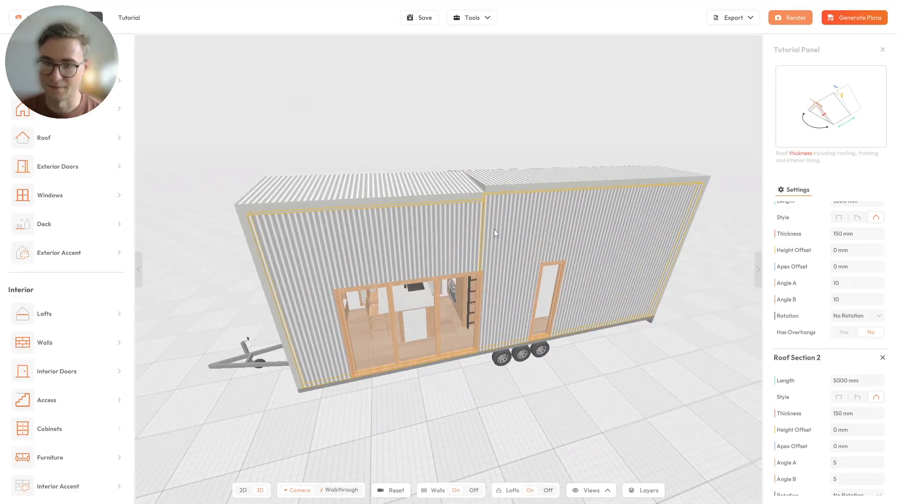
Step: Set both Angle A and Angle B of Roof Section 1 to 35 degrees
scroll(845, 334, down, 1)
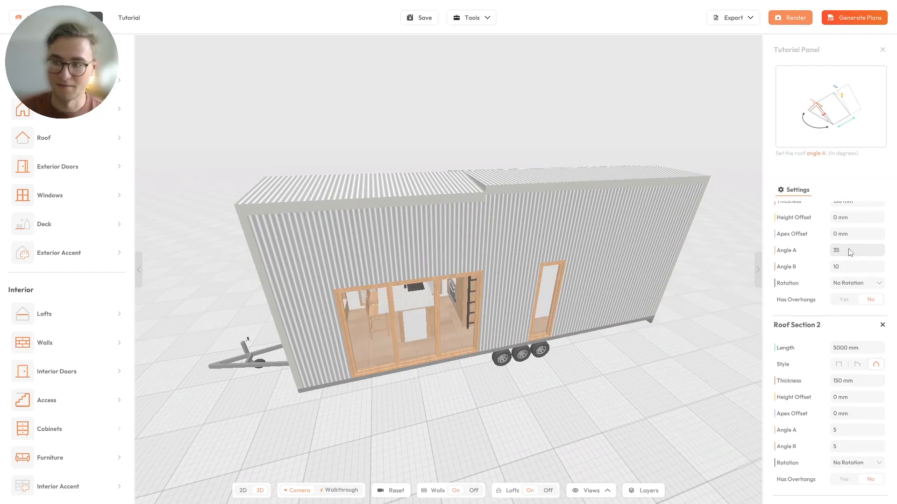
click(849, 268)
text(35)
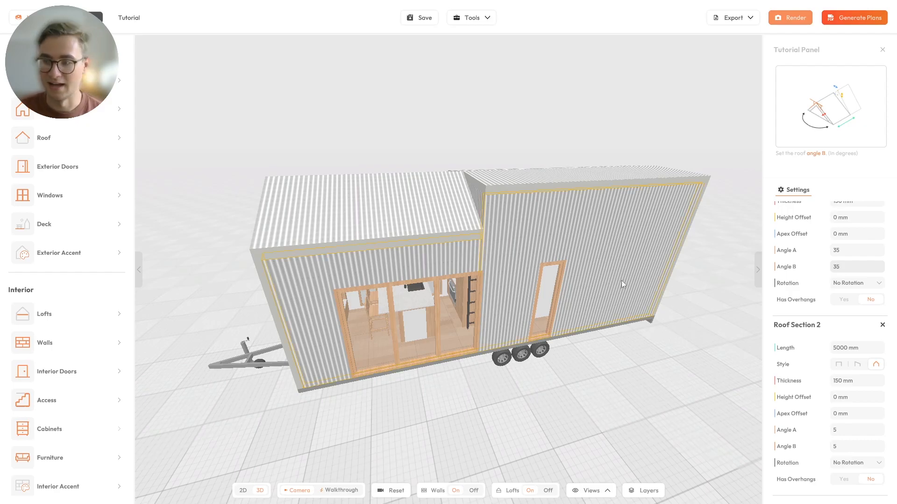
Step: Enter walkthrough mode and move through the house interior to examine the ceiling beneath the roof sections
drag(374, 287, 448, 313)
scroll(429, 315, up, 5)
click(504, 298)
key(w)
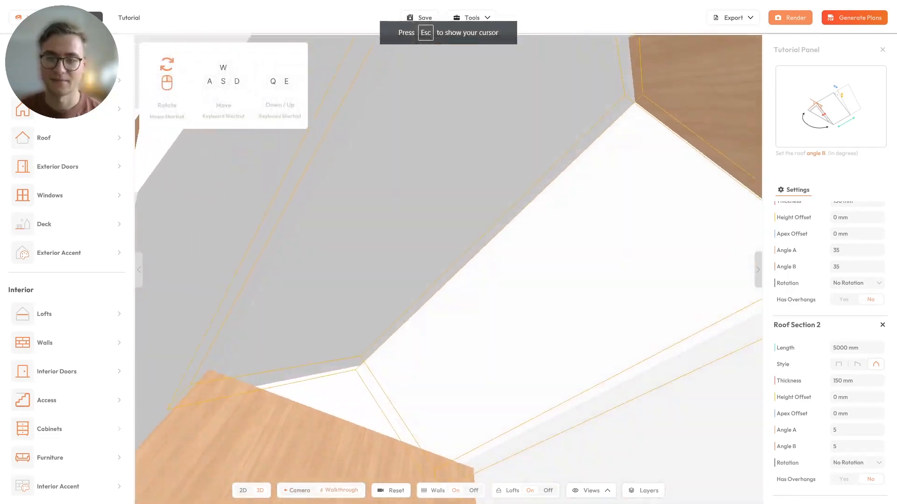